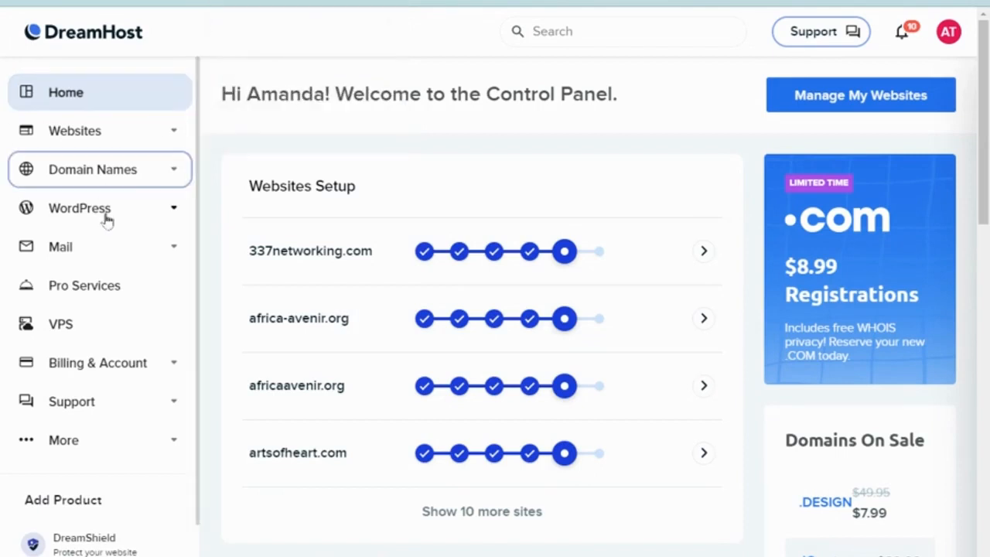
Open DreamHost's Manage Email page under Mail and scroll through the mailboxes listed by domain.
{"action": "left_click", "coordinate": [107, 247]}
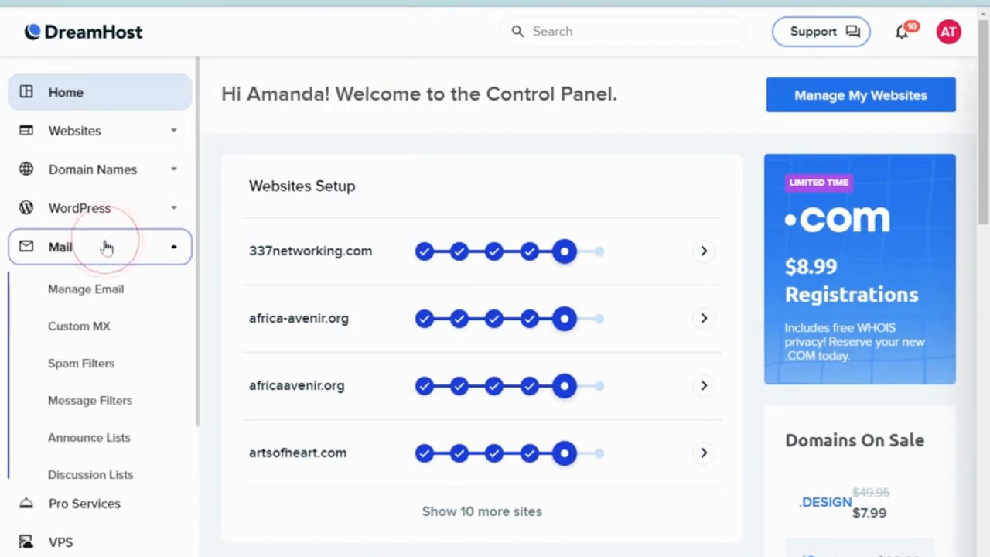
{"action": "left_click", "coordinate": [112, 288]}
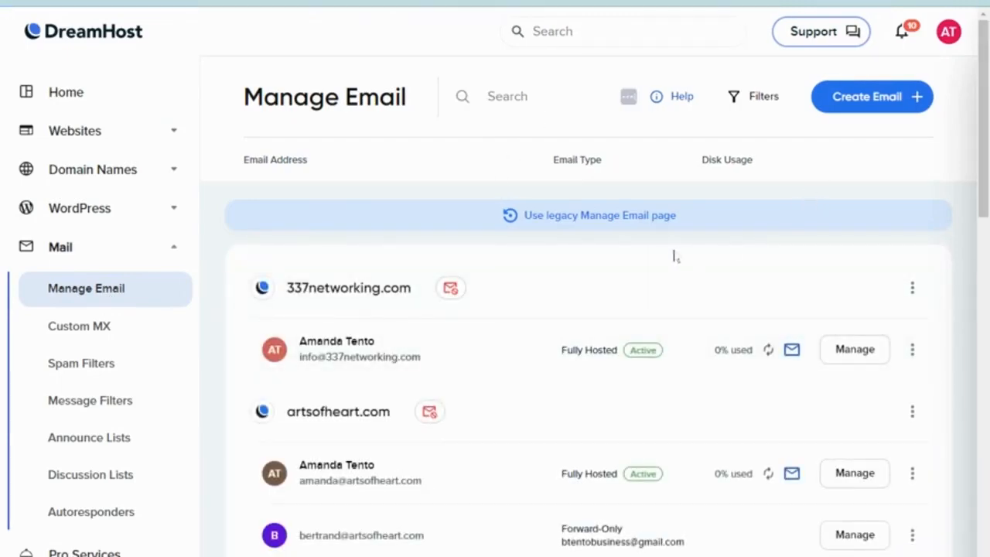
{"action": "scroll", "coordinate": [673, 219], "scroll_direction": "down", "scroll_amount": 1}
{"action": "scroll", "coordinate": [685, 219], "scroll_direction": "down", "scroll_amount": 2}
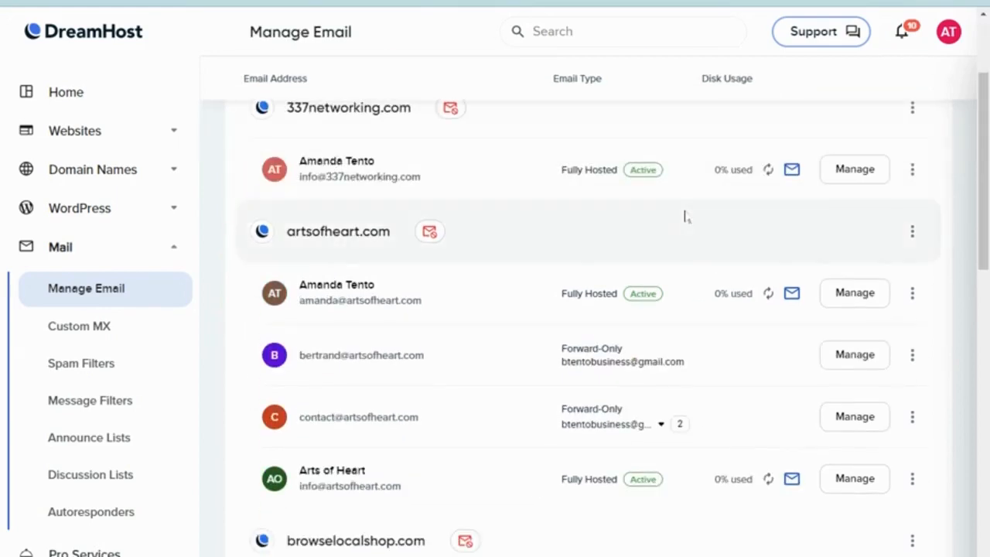
{"action": "scroll", "coordinate": [685, 217], "scroll_direction": "down", "scroll_amount": 8}
{"action": "scroll", "coordinate": [682, 212], "scroll_direction": "up", "scroll_amount": 12}
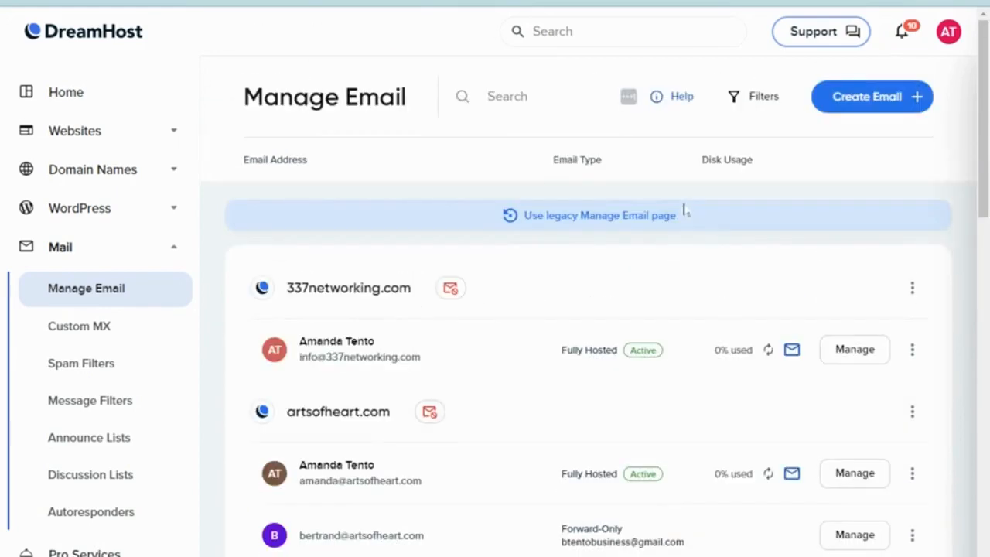
{"action": "left_click", "coordinate": [849, 97]}
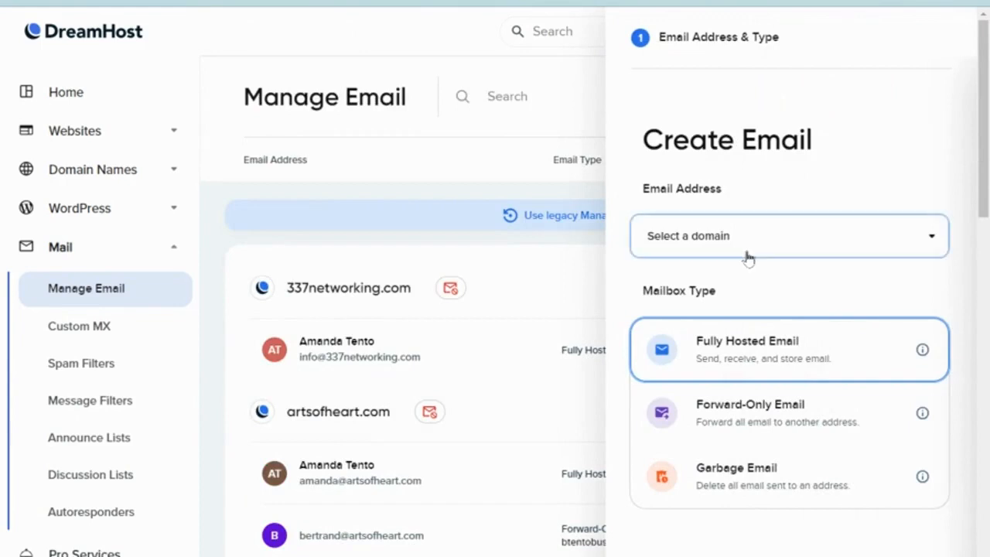
{"action": "left_click", "coordinate": [786, 246]}
{"action": "scroll", "coordinate": [764, 340], "scroll_direction": "down", "scroll_amount": 15}
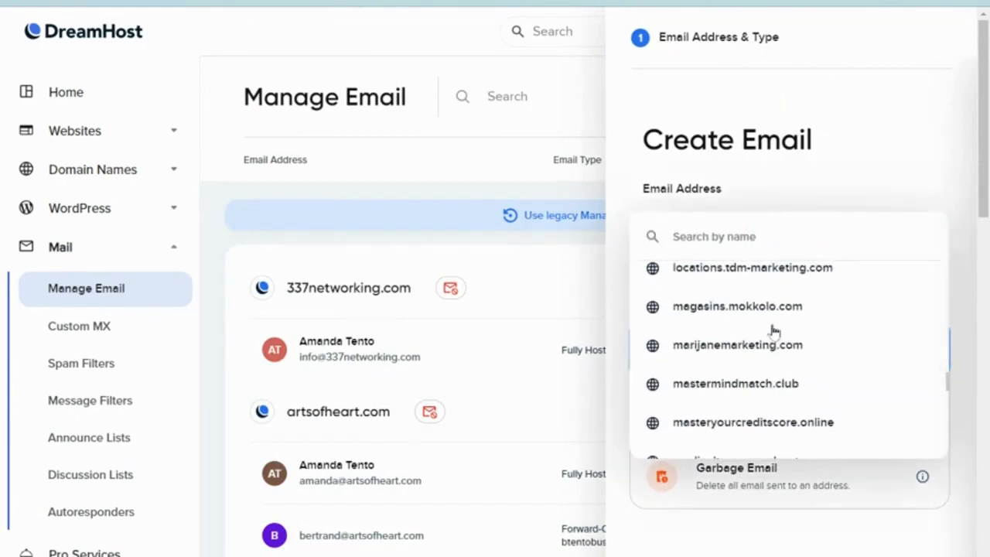
{"action": "left_click", "coordinate": [765, 343]}
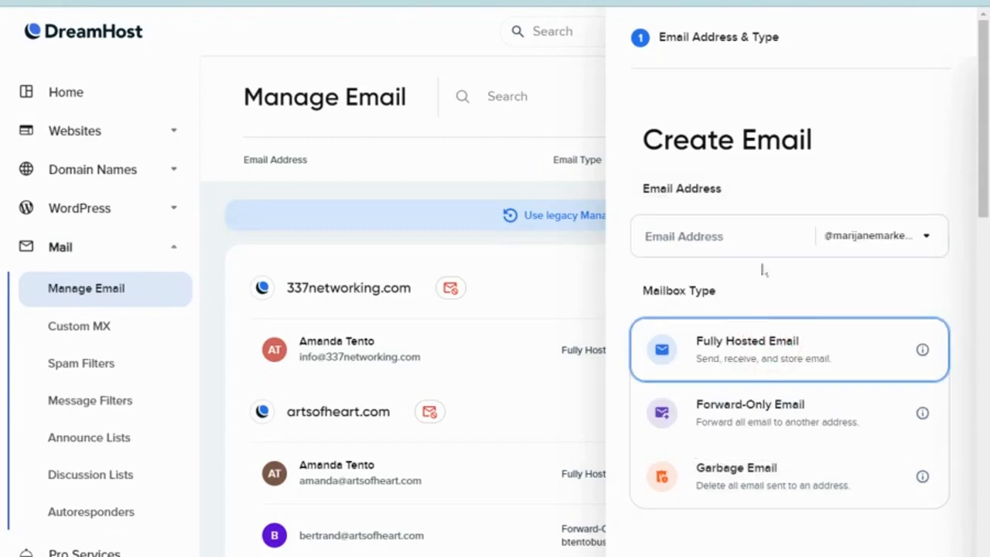
{"action": "left_click", "coordinate": [720, 236]}
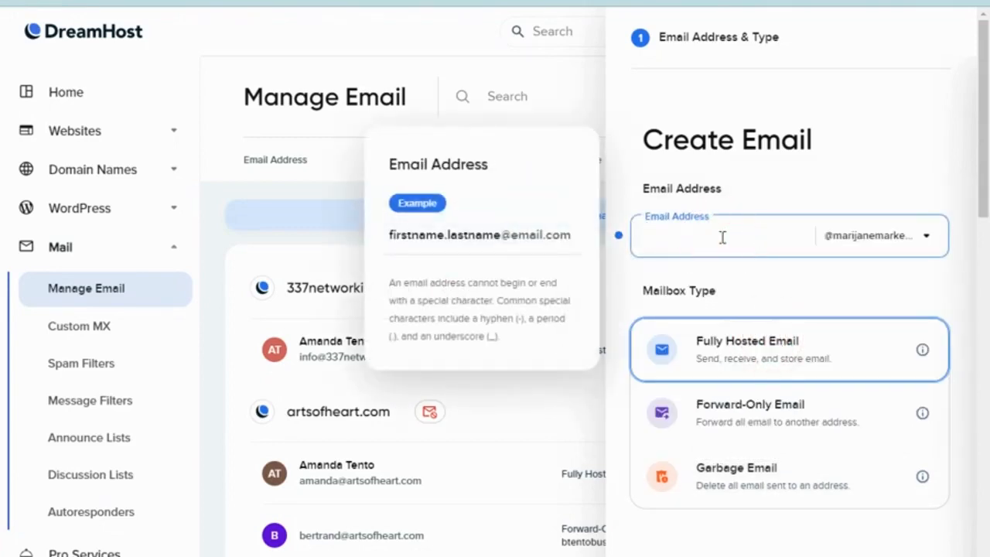
Make it a Fully Hosted mailbox named Info, protected with a password.
{"action": "left_click", "coordinate": [832, 193]}
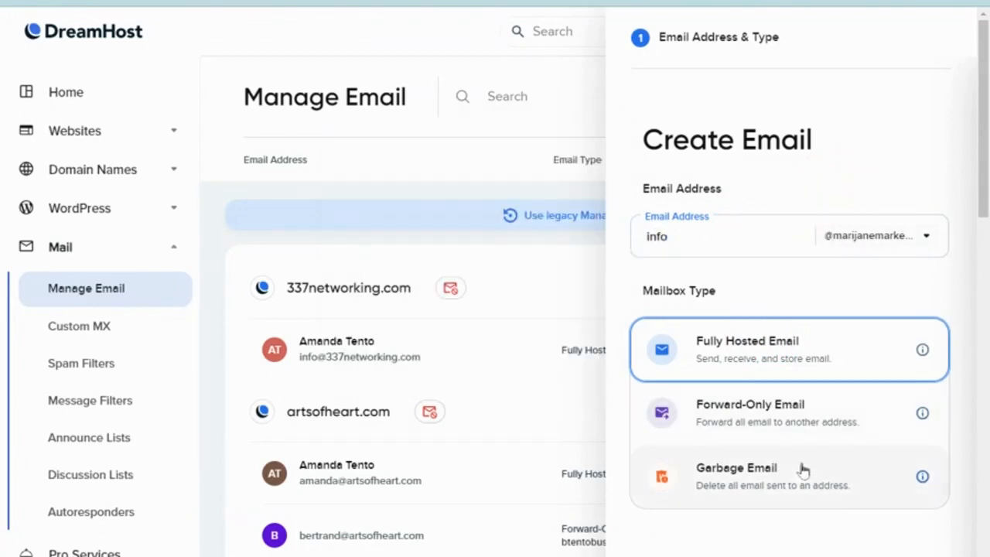
{"action": "scroll", "coordinate": [855, 509], "scroll_direction": "down", "scroll_amount": 1}
{"action": "scroll", "coordinate": [856, 509], "scroll_direction": "down", "scroll_amount": 3}
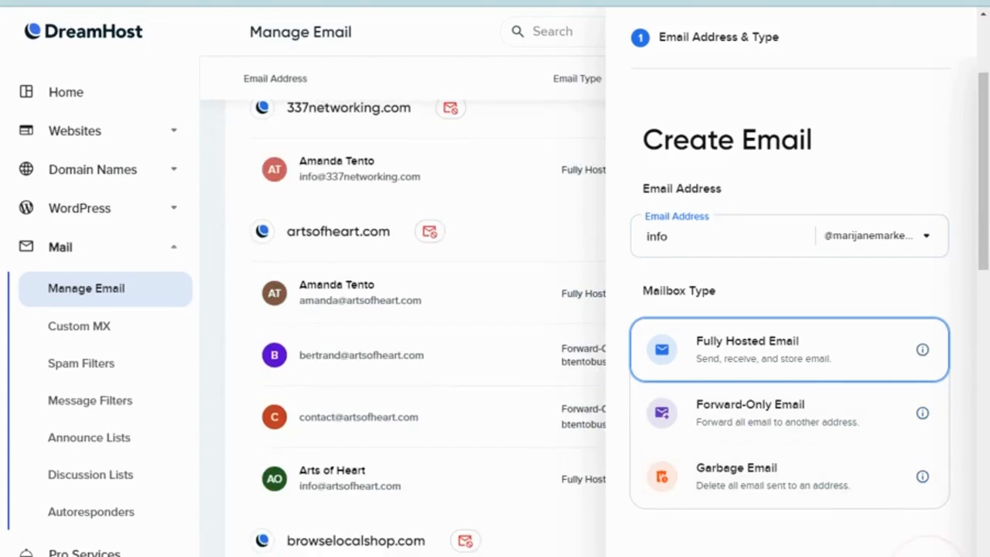
{"action": "left_click", "coordinate": [745, 319]}
{"action": "left_click", "coordinate": [745, 319]}
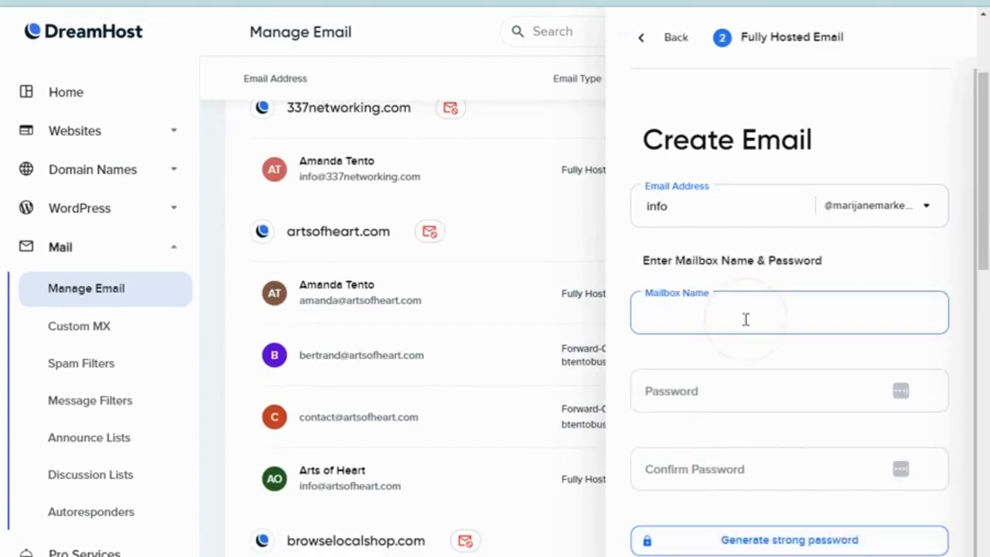
{"action": "type", "text": "Info"}
{"action": "left_click", "coordinate": [746, 391]}
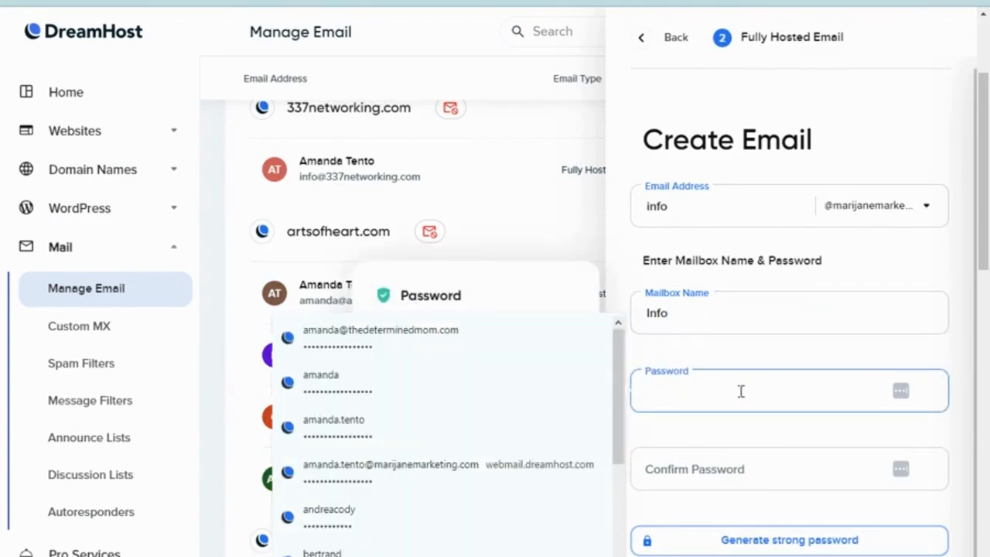
{"action": "left_click", "coordinate": [589, 373]}
{"action": "type", "text": "••••"}
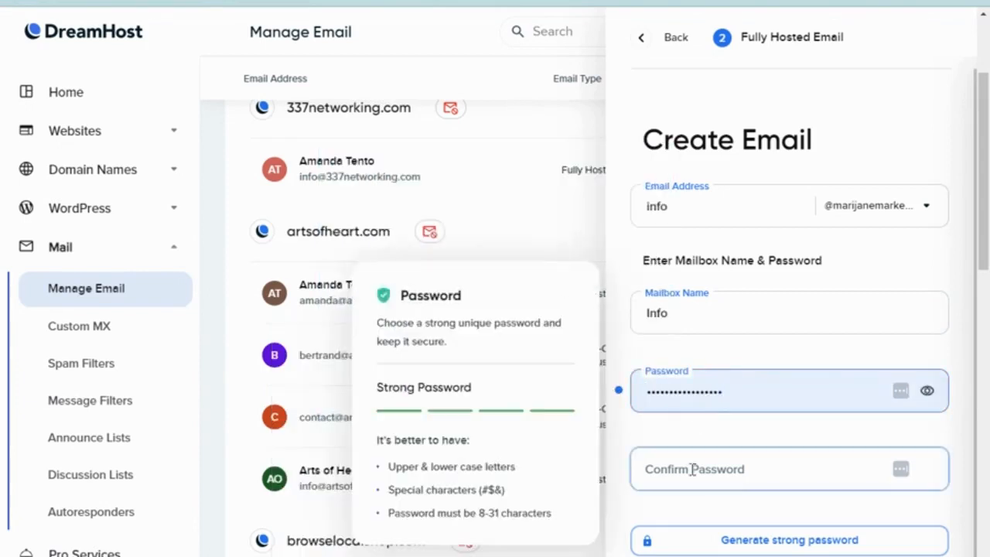
{"action": "left_click", "coordinate": [692, 469]}
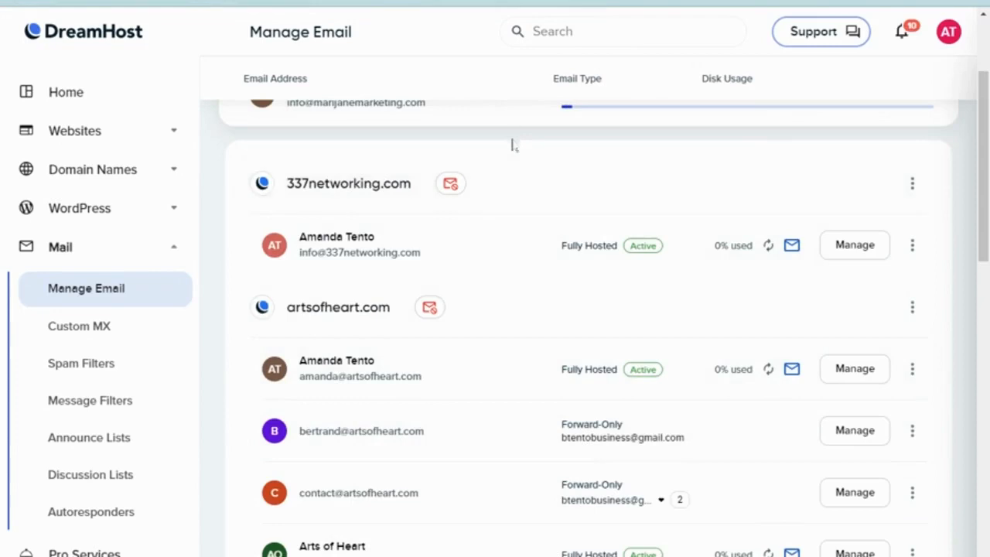
{"action": "scroll", "coordinate": [512, 145], "scroll_direction": "up", "scroll_amount": 3}
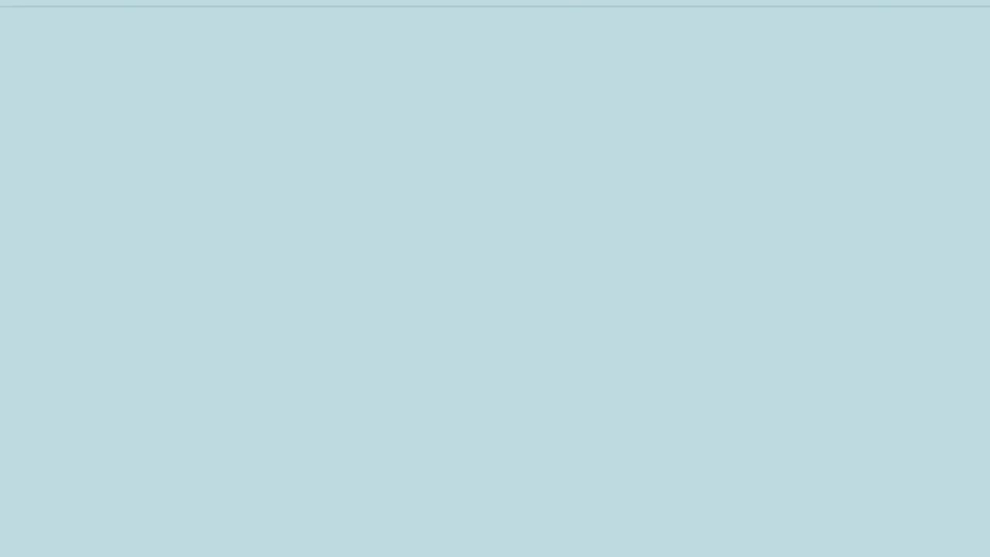
Search Google for 'how to check dreamhost emaill' and open DreamHost's help article.
{"action": "type", "text": "how to"}
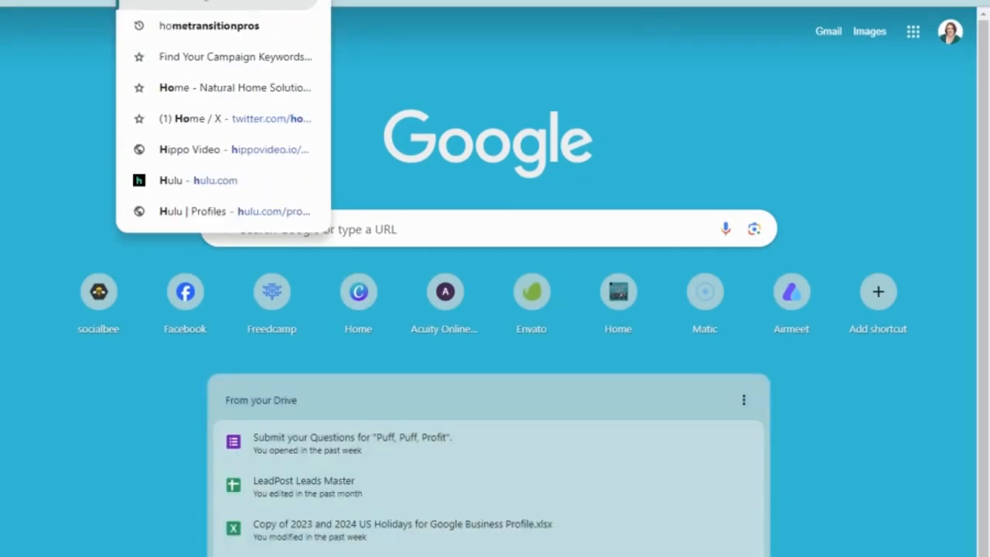
{"action": "type", "text": " check"}
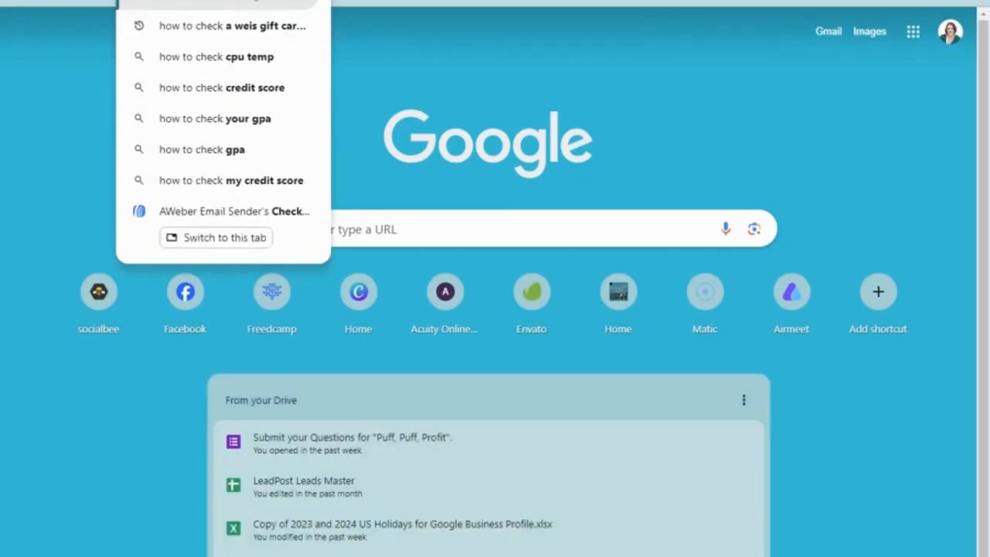
{"action": "type", "text": " dreamhost email"}
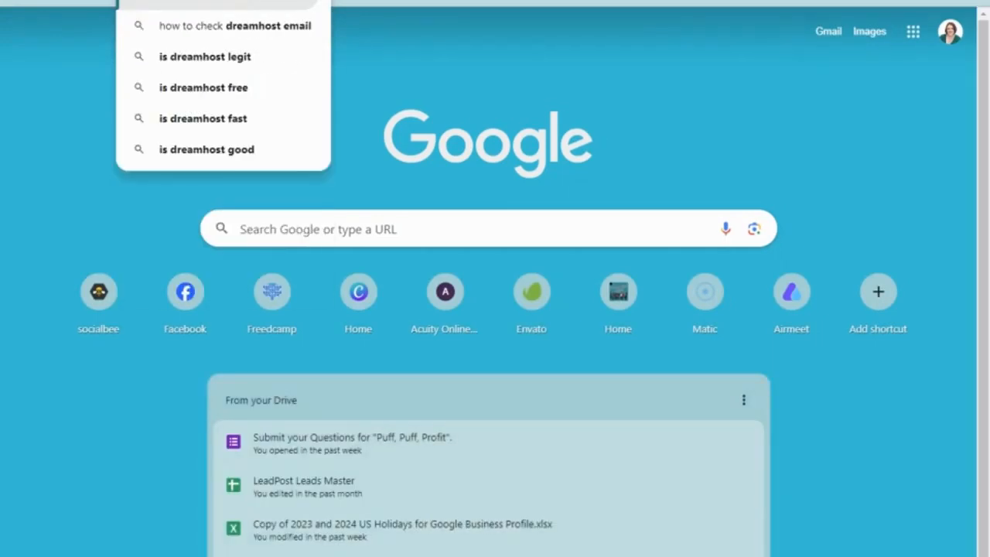
{"action": "type", "text": "l"}
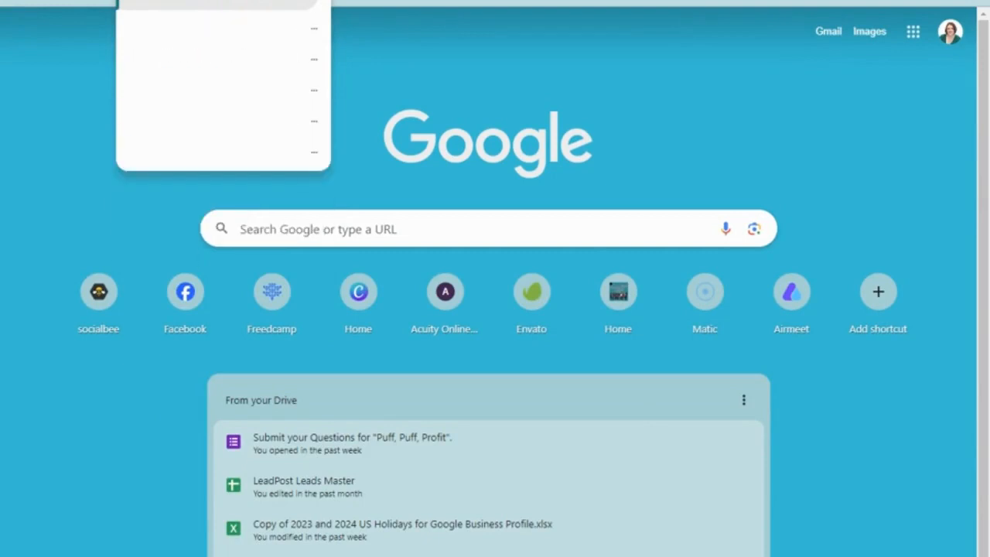
{"action": "key", "text": "Return"}
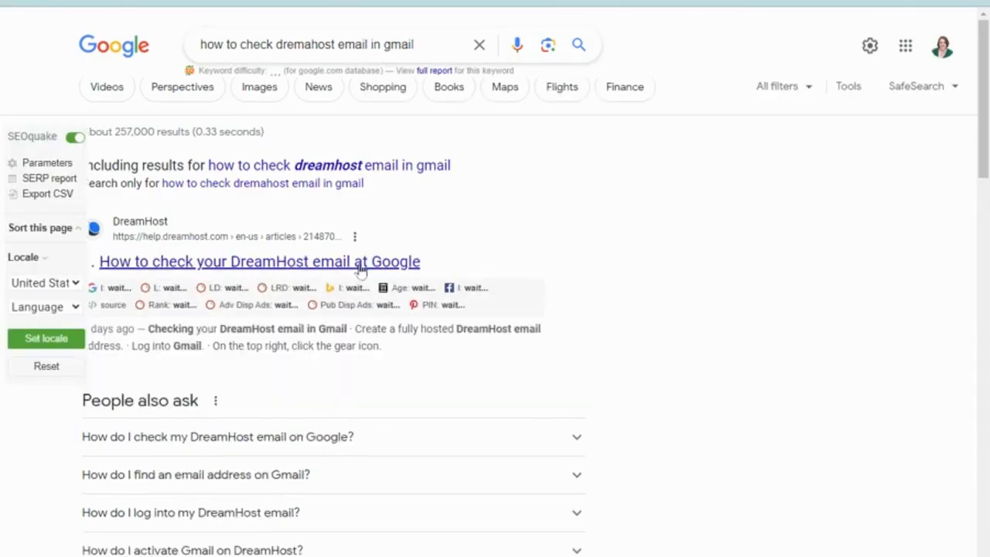
{"action": "left_click", "coordinate": [359, 263]}
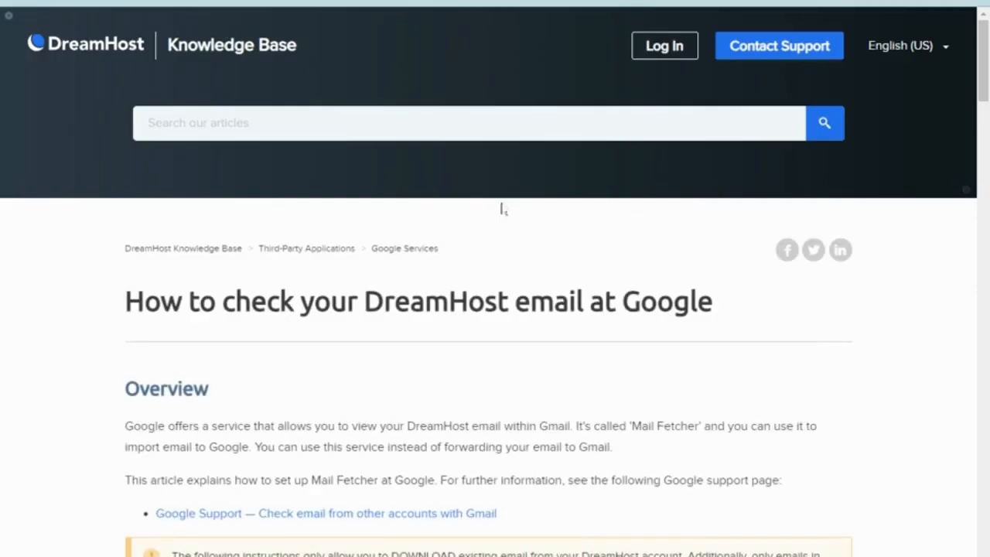
Read through the article's Gmail POP3 setup steps, briefly checking the Manage Email tab.
{"action": "scroll", "coordinate": [503, 210], "scroll_direction": "down", "scroll_amount": 5}
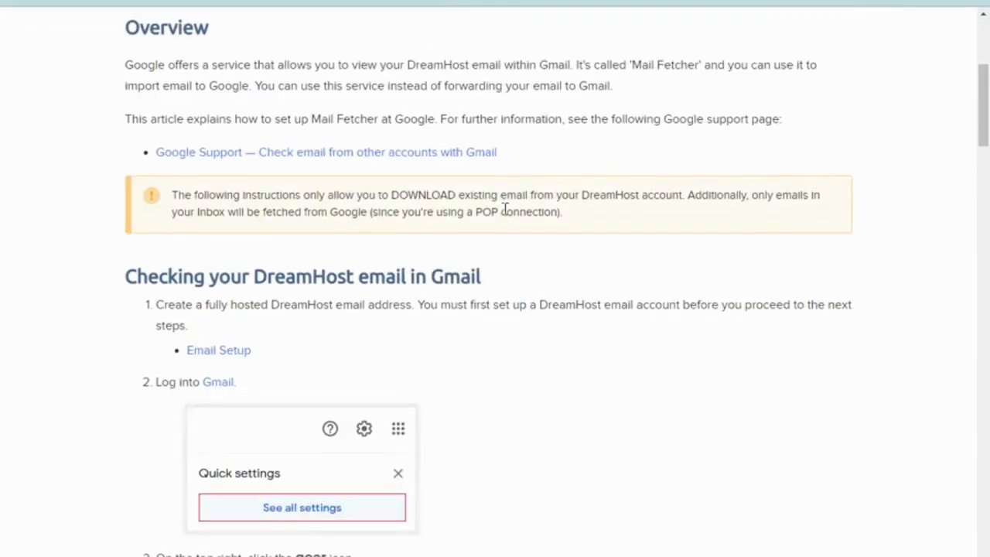
{"action": "scroll", "coordinate": [505, 209], "scroll_direction": "down", "scroll_amount": 3}
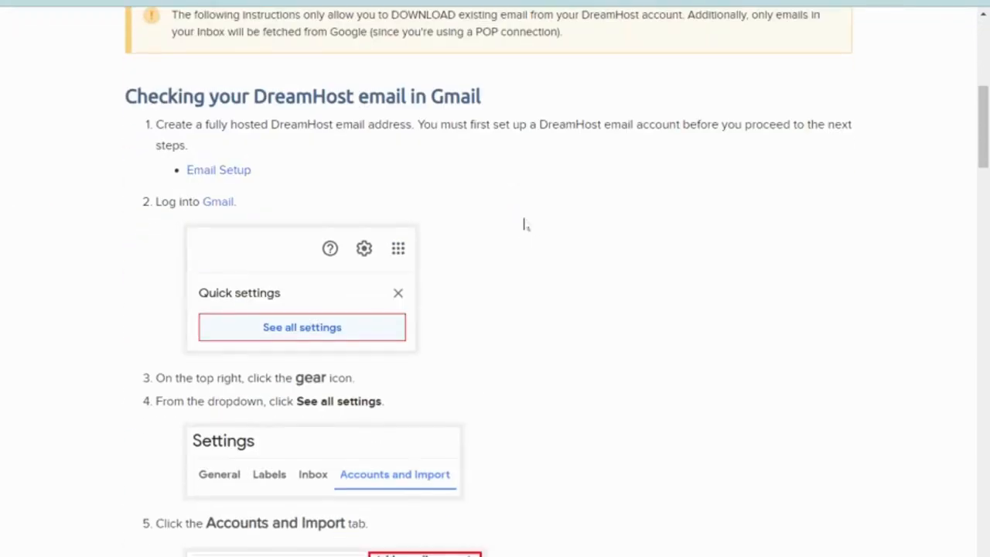
{"action": "scroll", "coordinate": [530, 229], "scroll_direction": "down", "scroll_amount": 6}
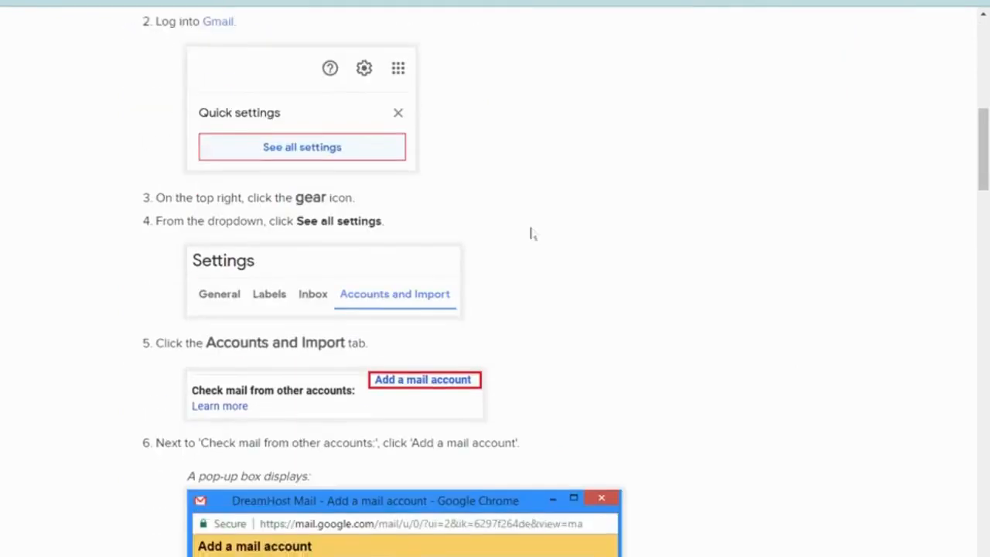
{"action": "scroll", "coordinate": [530, 232], "scroll_direction": "up", "scroll_amount": 6}
{"action": "scroll", "coordinate": [531, 232], "scroll_direction": "up", "scroll_amount": 6}
{"action": "scroll", "coordinate": [530, 233], "scroll_direction": "down", "scroll_amount": 6}
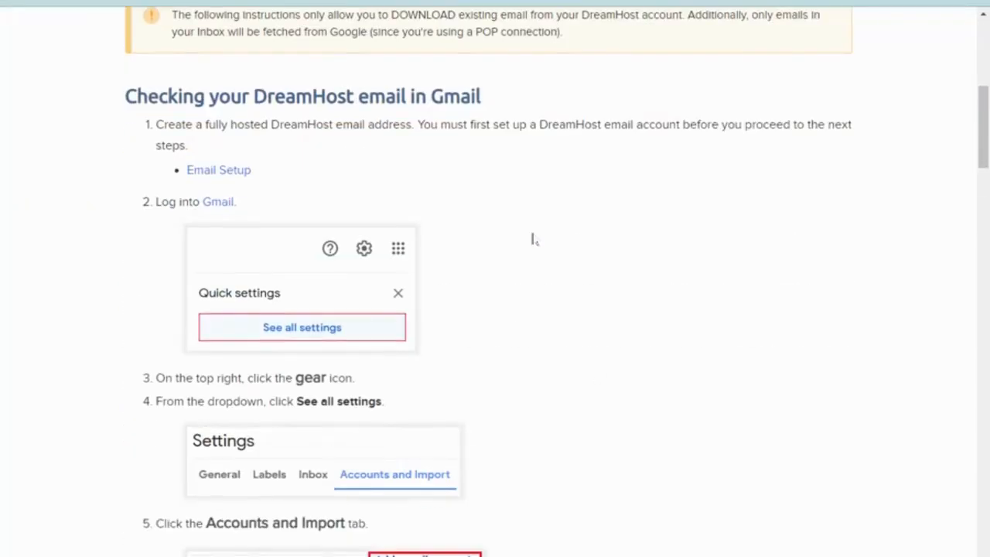
{"action": "scroll", "coordinate": [549, 245], "scroll_direction": "down", "scroll_amount": 3}
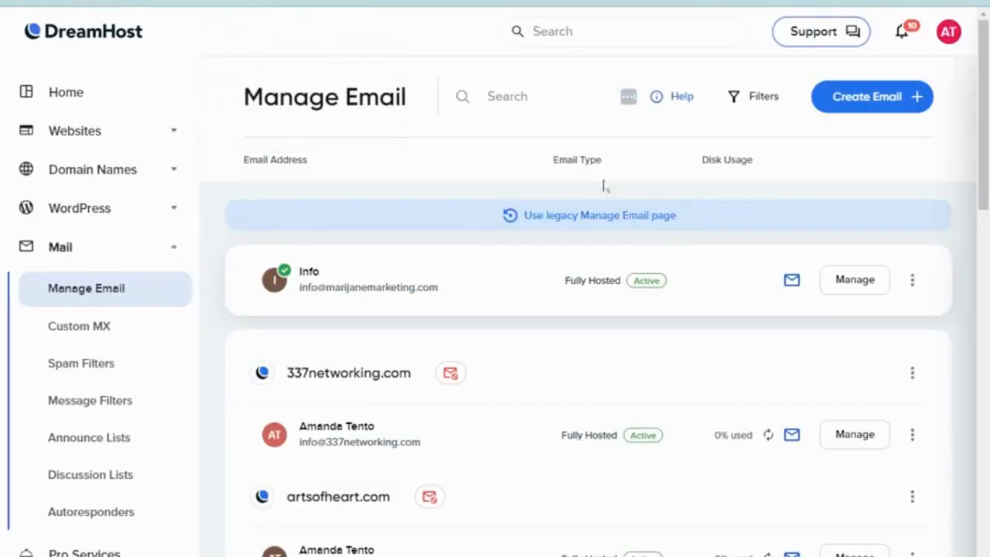
{"action": "scroll", "coordinate": [577, 179], "scroll_direction": "down", "scroll_amount": 5}
{"action": "scroll", "coordinate": [579, 164], "scroll_direction": "up", "scroll_amount": 5}
{"action": "key", "text": "ctrl+Tab"}
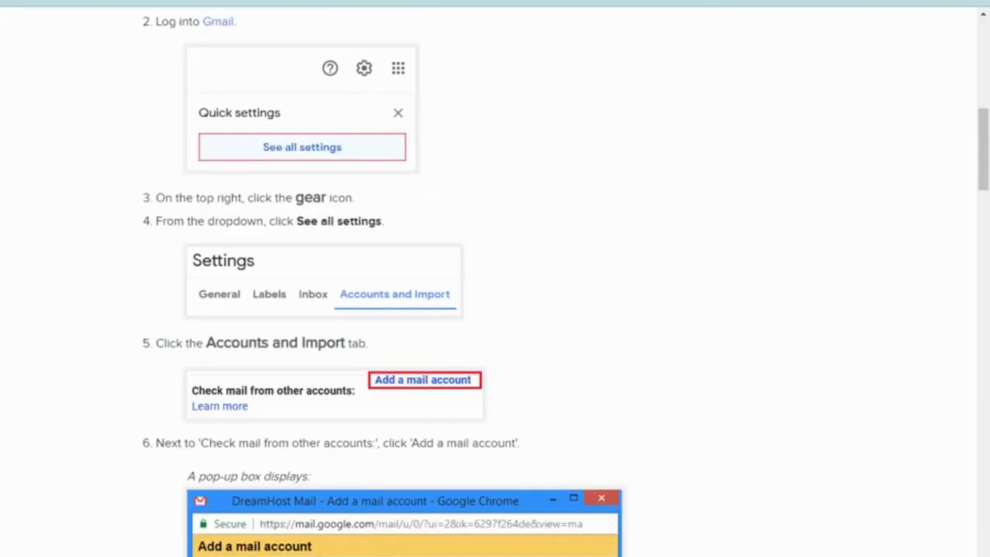
{"action": "scroll", "coordinate": [444, 297], "scroll_direction": "down", "scroll_amount": 6}
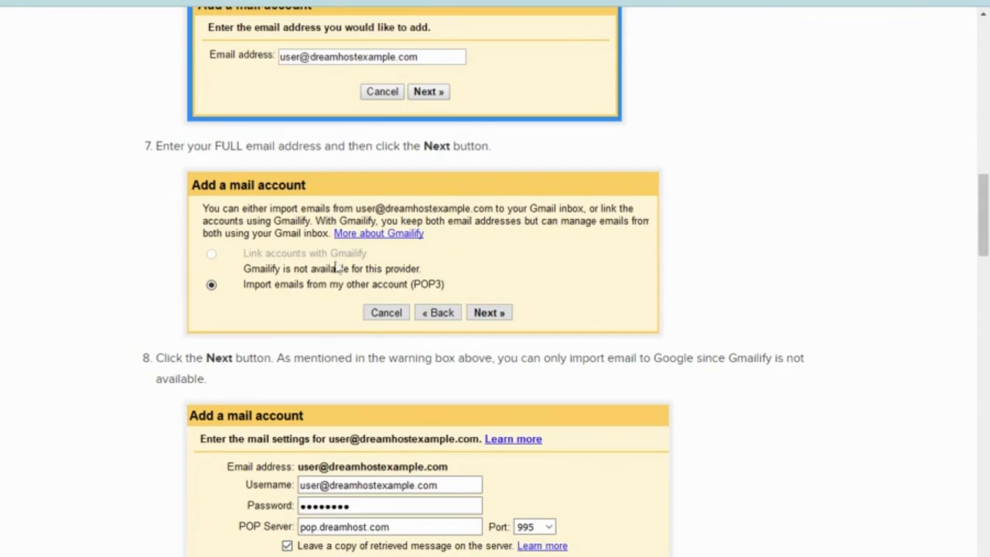
{"action": "scroll", "coordinate": [510, 137], "scroll_direction": "up", "scroll_amount": 6}
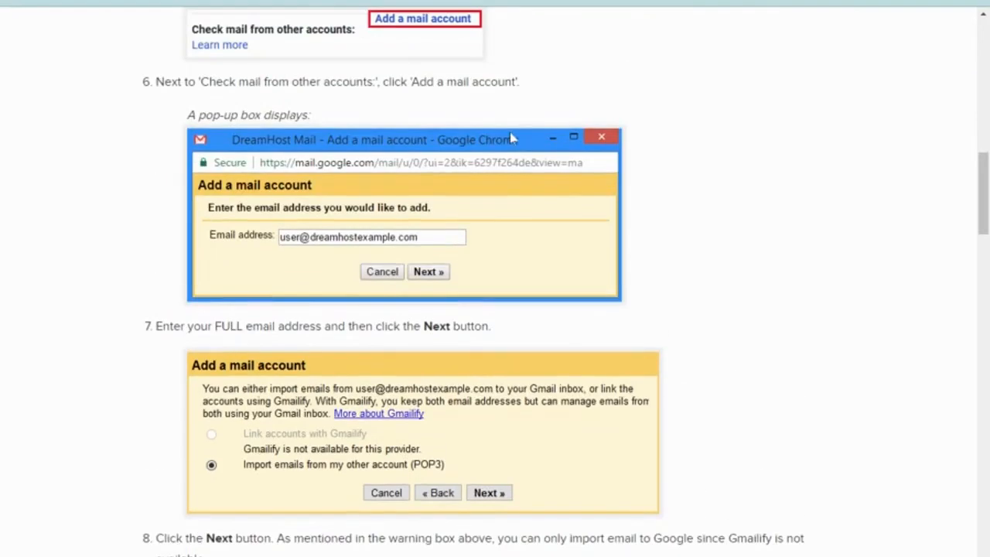
{"action": "scroll", "coordinate": [508, 136], "scroll_direction": "up", "scroll_amount": 2}
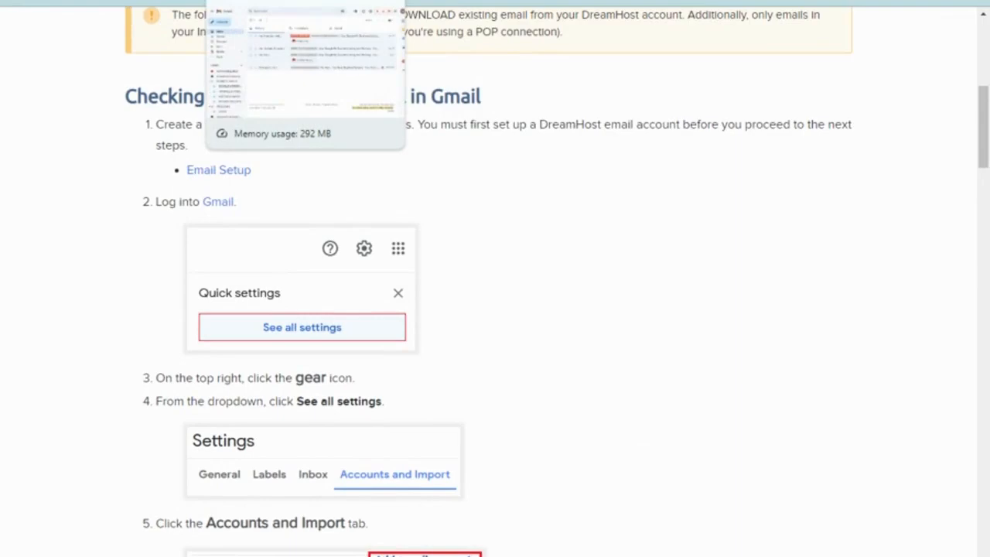
Open Gmail's Accounts and Import settings and choose Add another email address.
{"action": "left_click", "coordinate": [263, 1]}
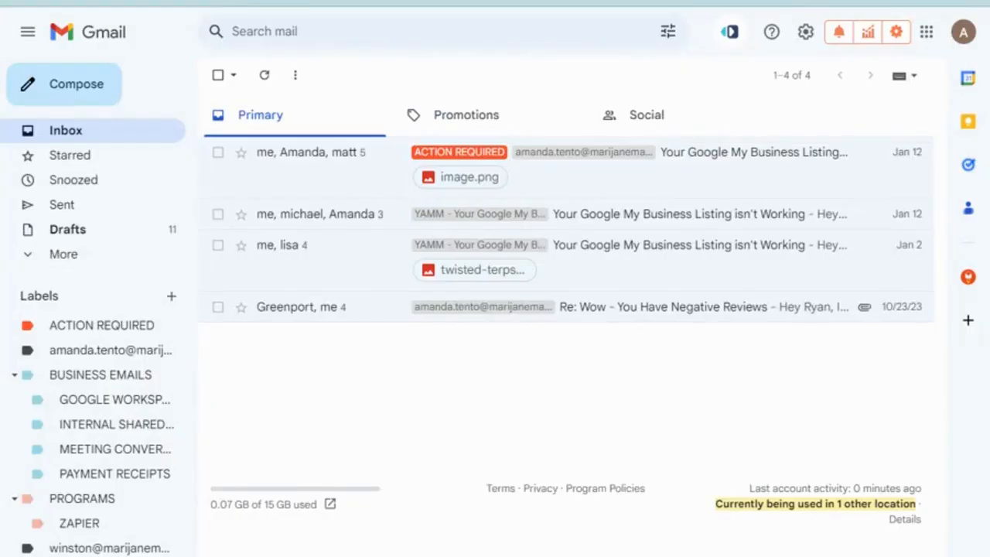
{"action": "left_click", "coordinate": [806, 29]}
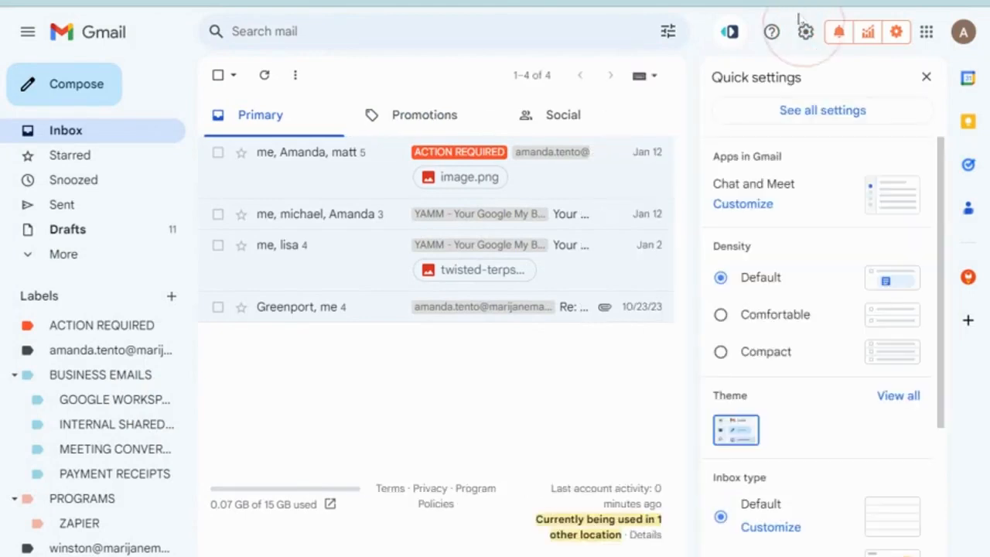
{"action": "left_click", "coordinate": [813, 106]}
{"action": "scroll", "coordinate": [526, 304], "scroll_direction": "down", "scroll_amount": 20}
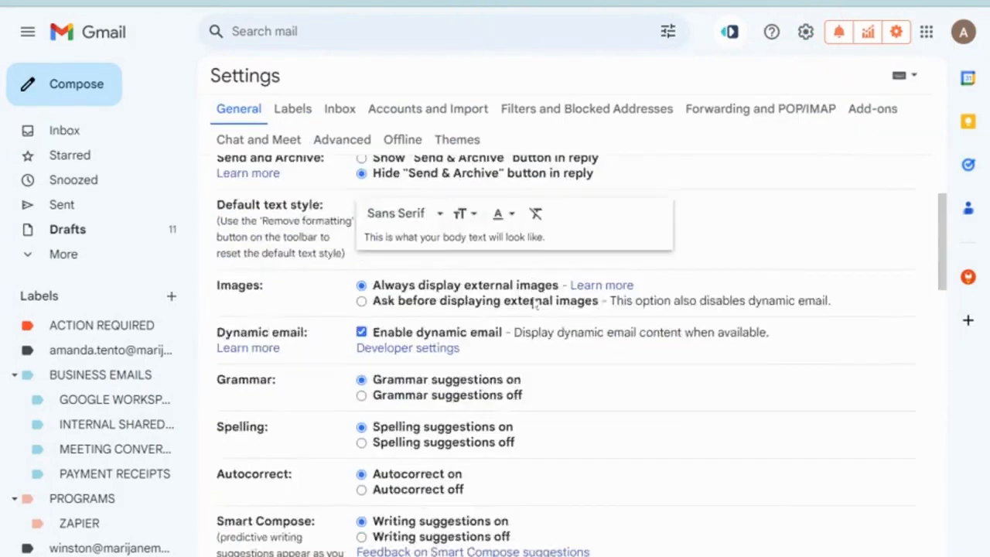
{"action": "left_click", "coordinate": [401, 108]}
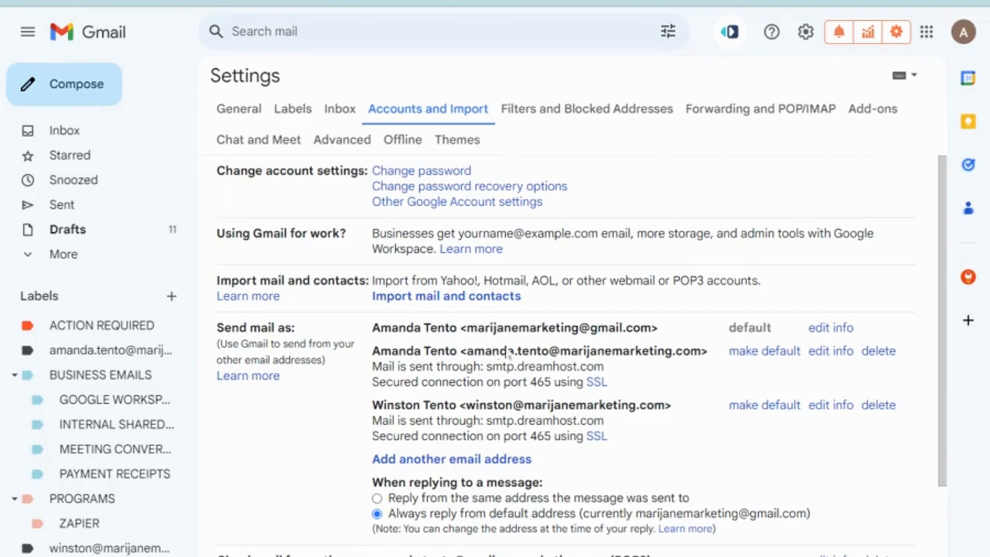
{"action": "scroll", "coordinate": [530, 351], "scroll_direction": "down", "scroll_amount": 3}
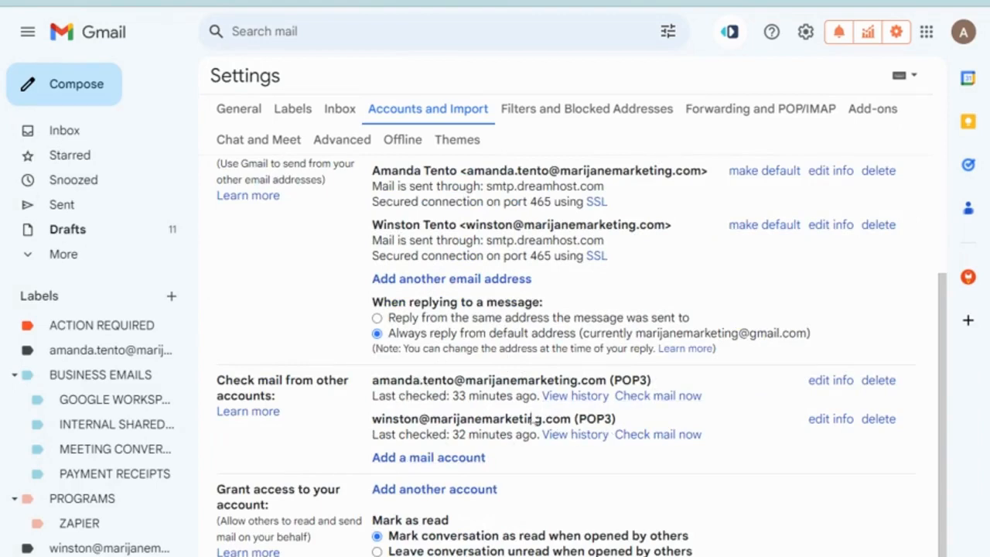
{"action": "scroll", "coordinate": [481, 433], "scroll_direction": "up", "scroll_amount": 3}
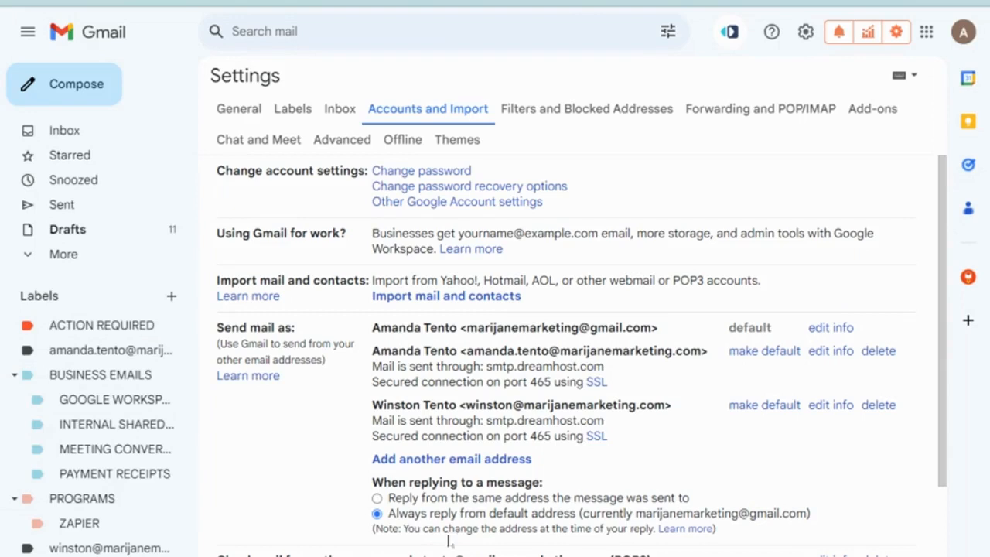
{"action": "left_click", "coordinate": [473, 461]}
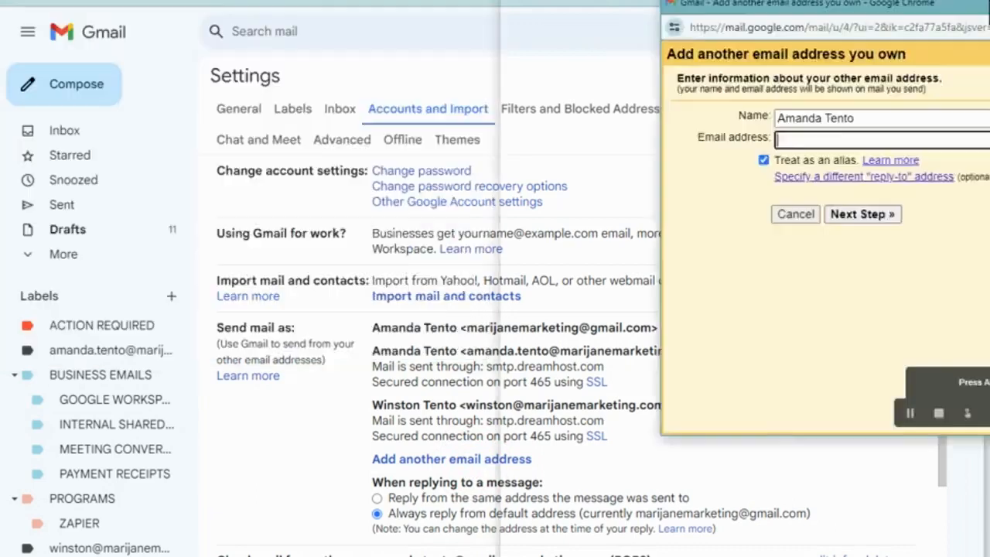
Enter the Info name and address and continue to the SMTP step.
{"action": "left_click_drag", "start_coordinate": [988, 1], "coordinate": [449, 40]}
{"action": "type", "text": "infoz"}
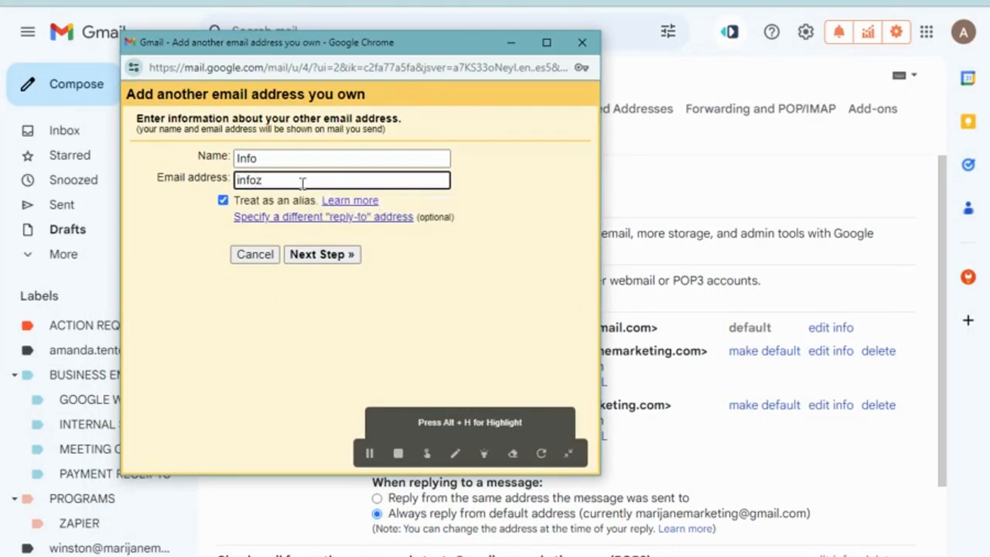
{"action": "key", "text": "Return"}
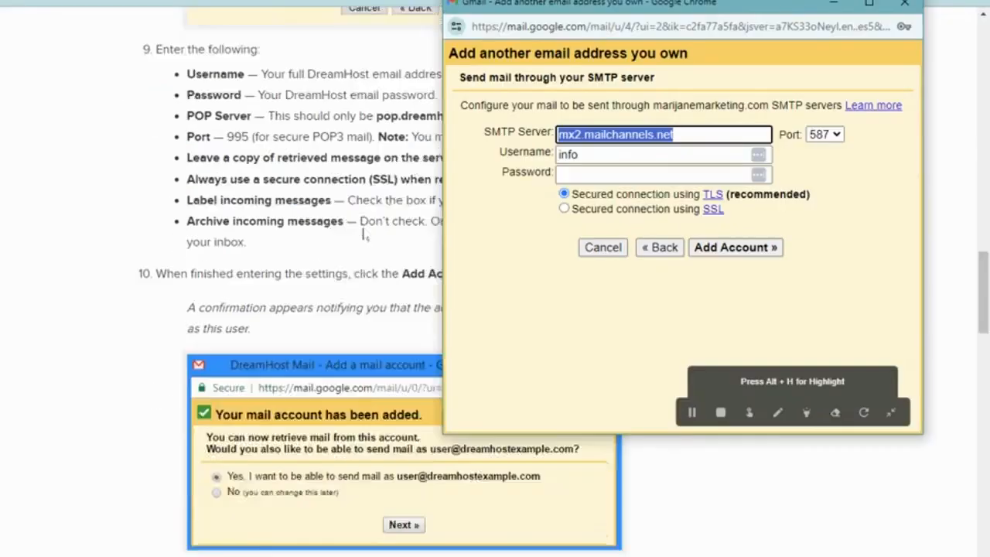
Set SMTP server smtp.dreamhost.com, the full mailbox username, and the saved password.
{"action": "scroll", "coordinate": [363, 235], "scroll_direction": "down", "scroll_amount": 10}
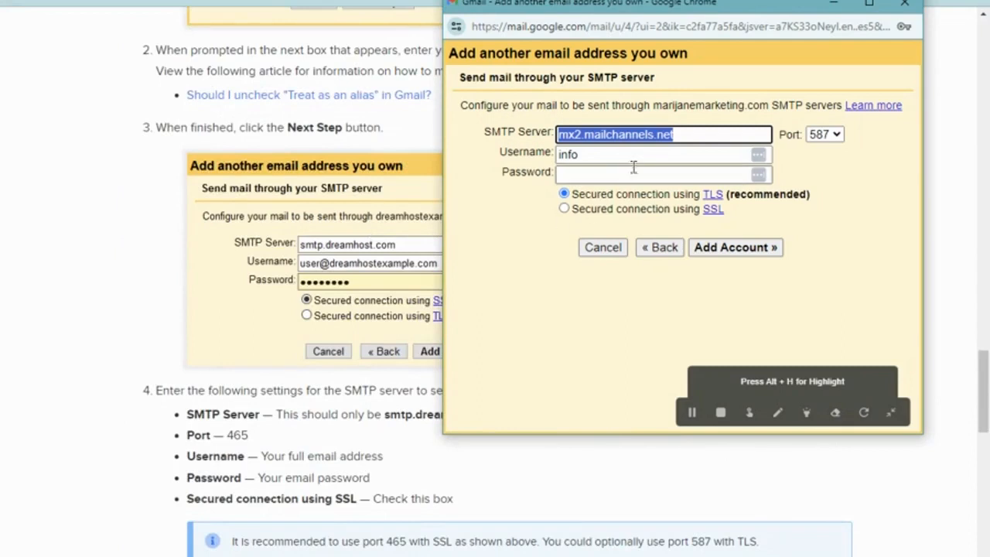
{"action": "type", "text": "smt"}
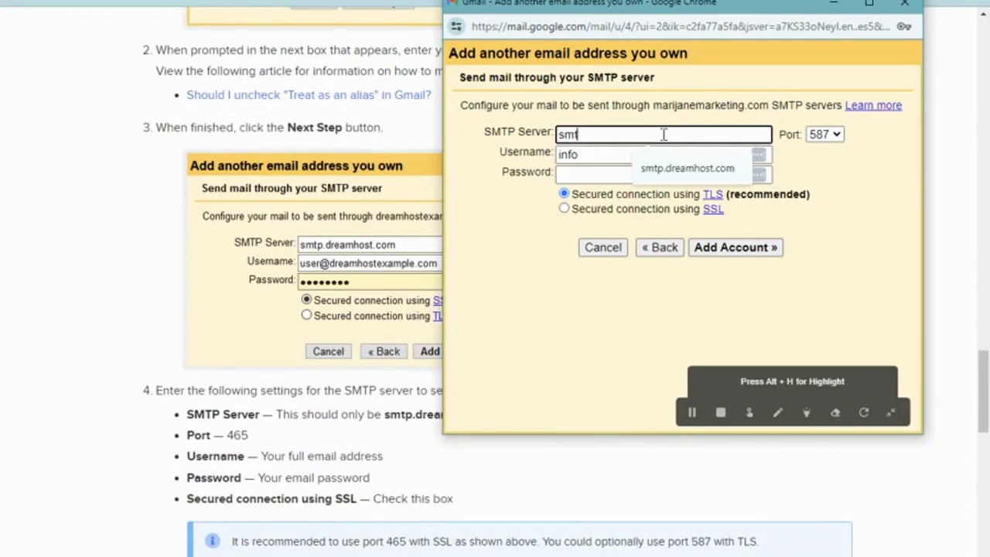
{"action": "type", "text": "p.dreamhost.com"}
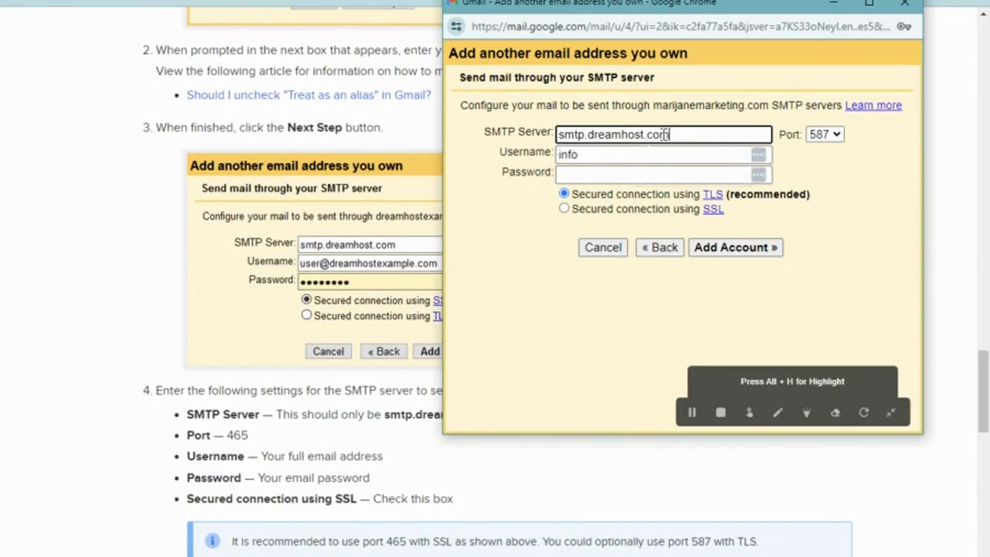
{"action": "key", "text": "Tab"}
{"action": "left_click", "coordinate": [625, 154]}
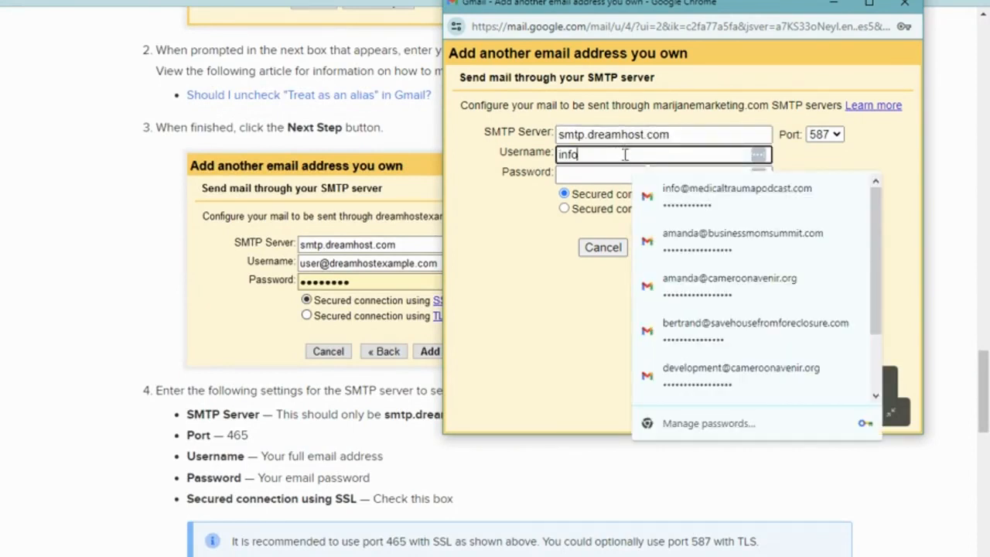
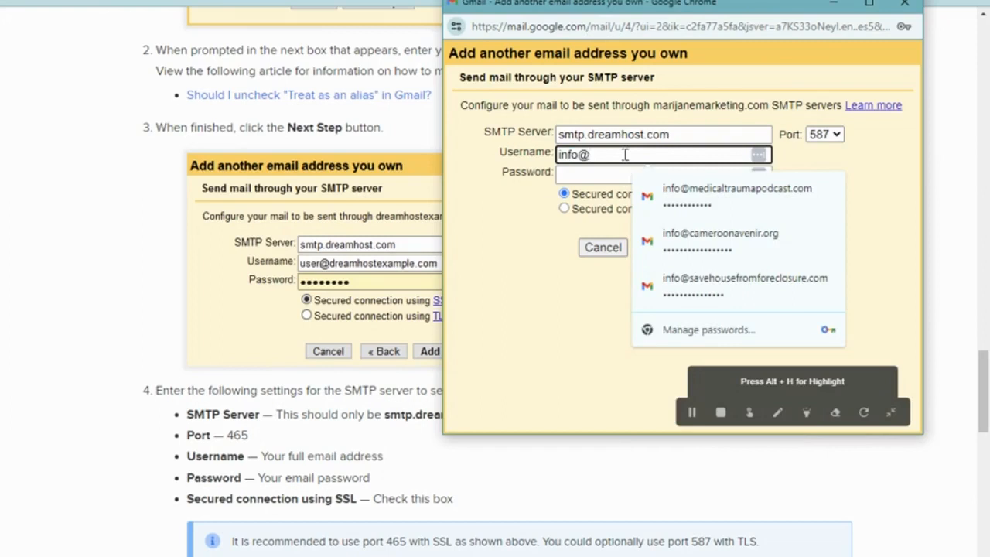
{"action": "left_click", "coordinate": [628, 174]}
{"action": "key", "text": "ctrl+v"}
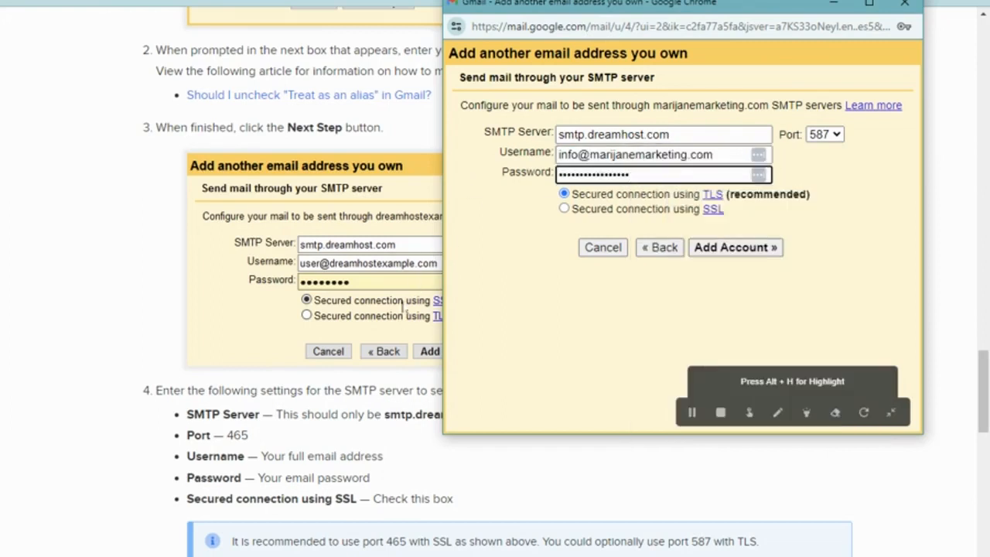
{"action": "left_click_drag", "start_coordinate": [727, 12], "coordinate": [826, 15]}
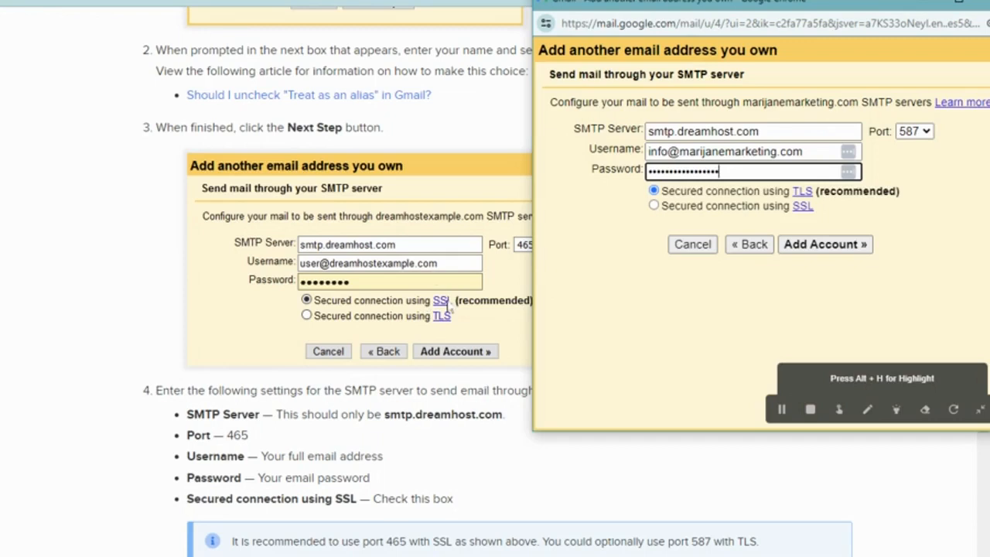
Switch to SSL on port 465 and add the account.
{"action": "left_click", "coordinate": [653, 206]}
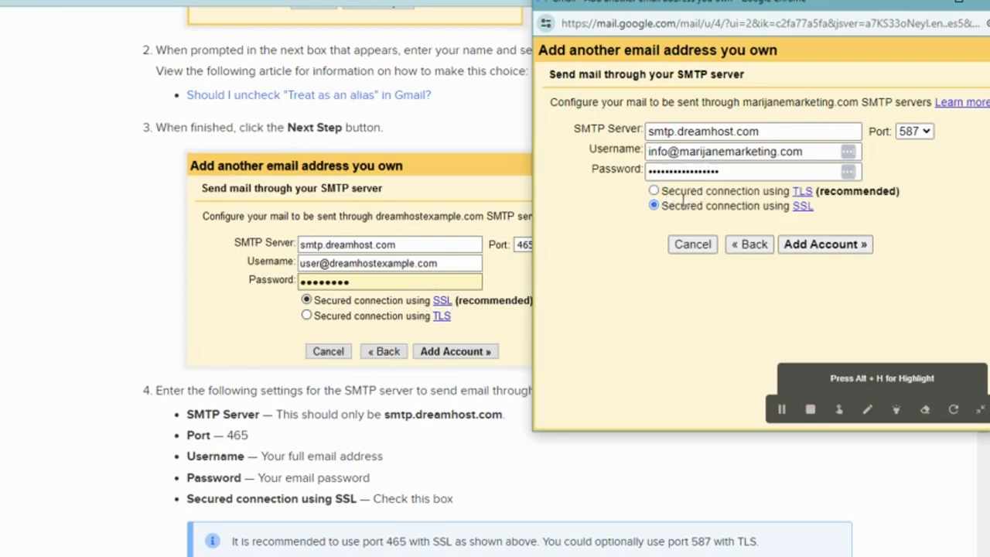
{"action": "left_click", "coordinate": [815, 244]}
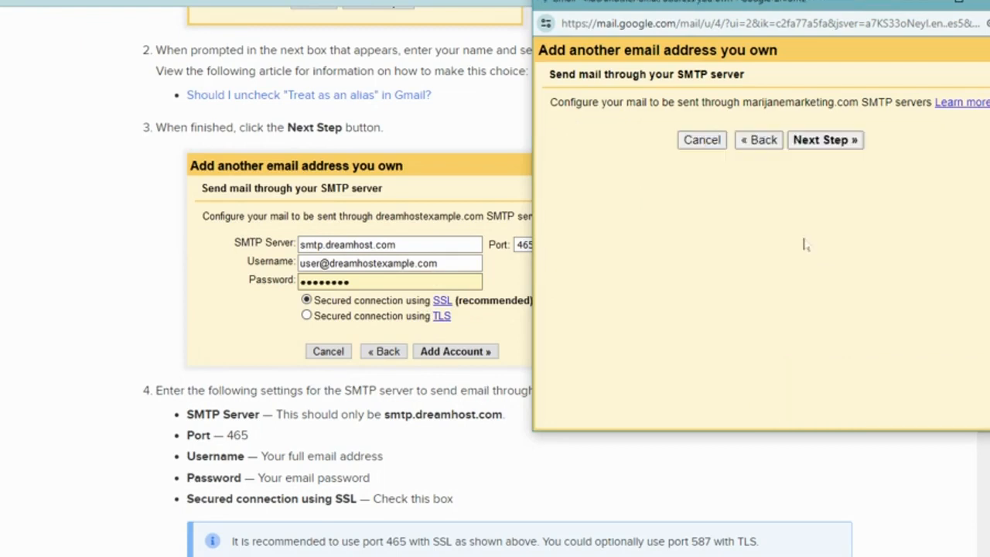
{"action": "left_click", "coordinate": [914, 132]}
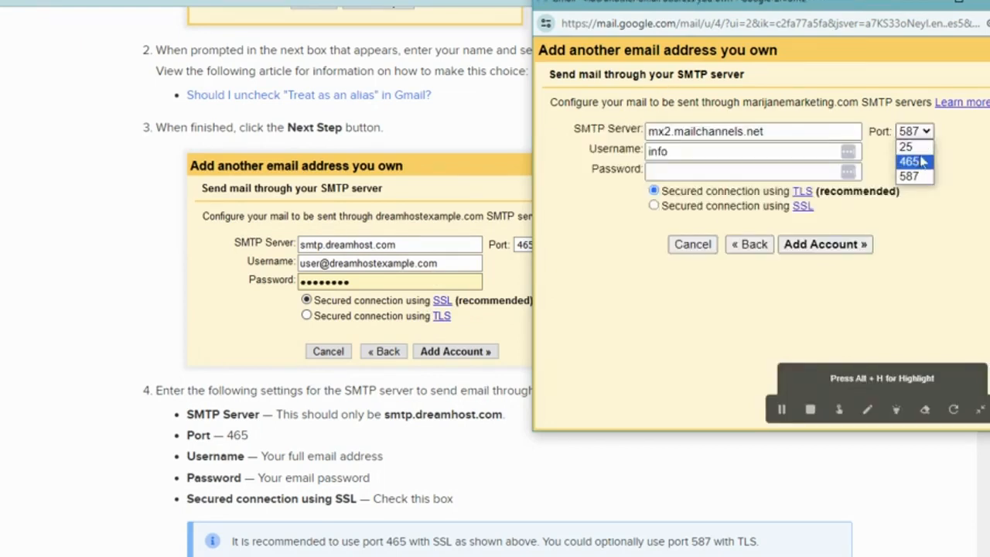
{"action": "left_click", "coordinate": [909, 162]}
{"action": "left_click_drag", "start_coordinate": [710, 9], "coordinate": [732, 32]}
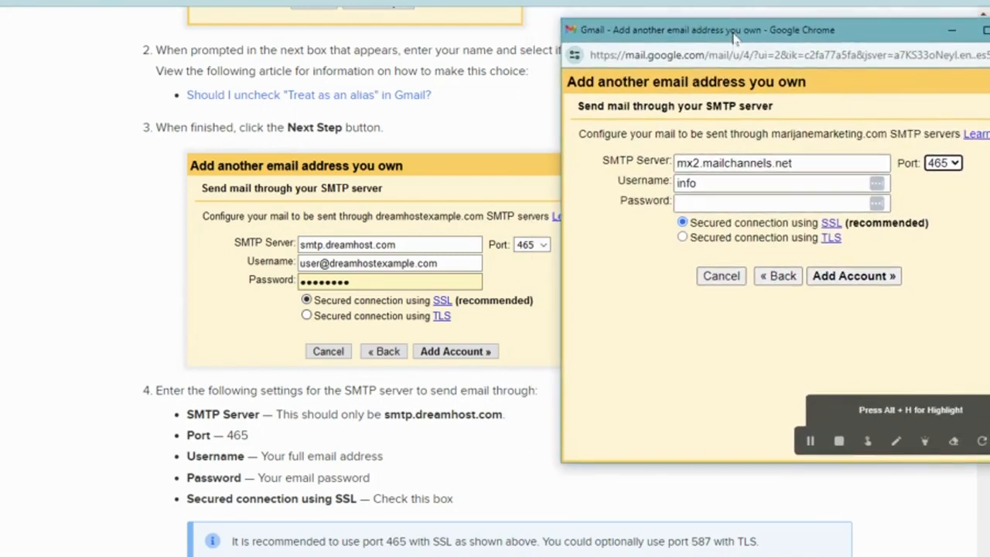
{"action": "triple_click", "coordinate": [809, 159]}
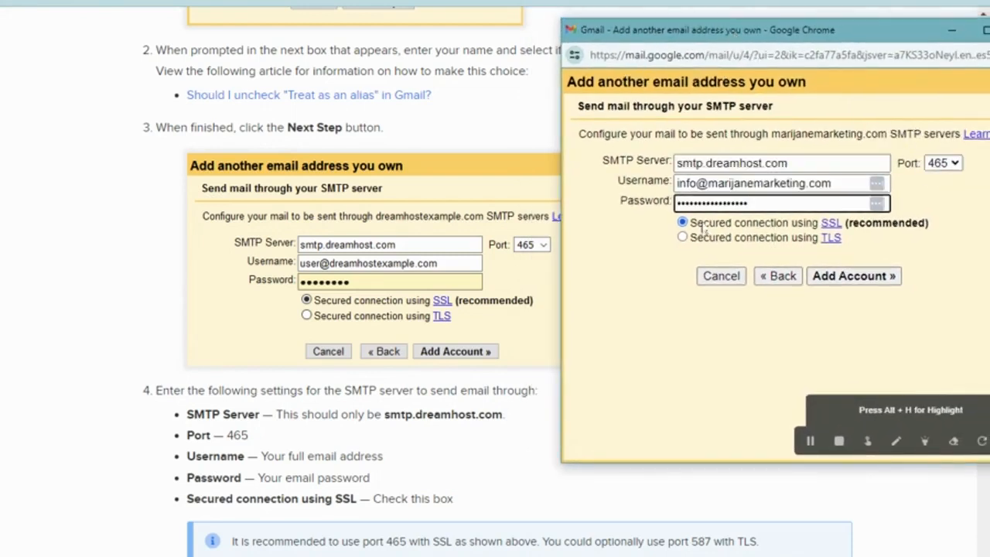
{"action": "left_click", "coordinate": [854, 276]}
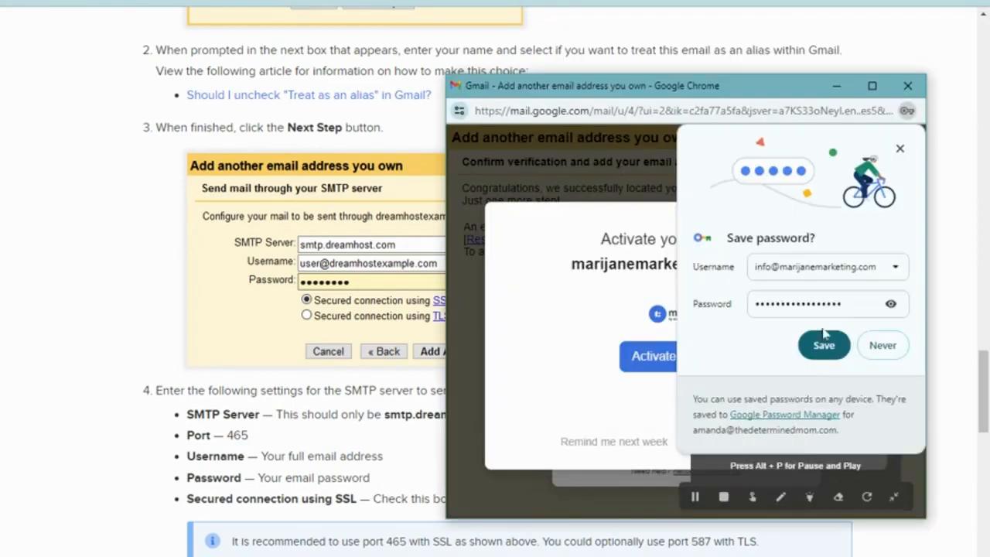
Save the mailbox password in Chrome and close the Mailtracker and MailFinder pop-ups.
{"action": "left_click", "coordinate": [824, 348]}
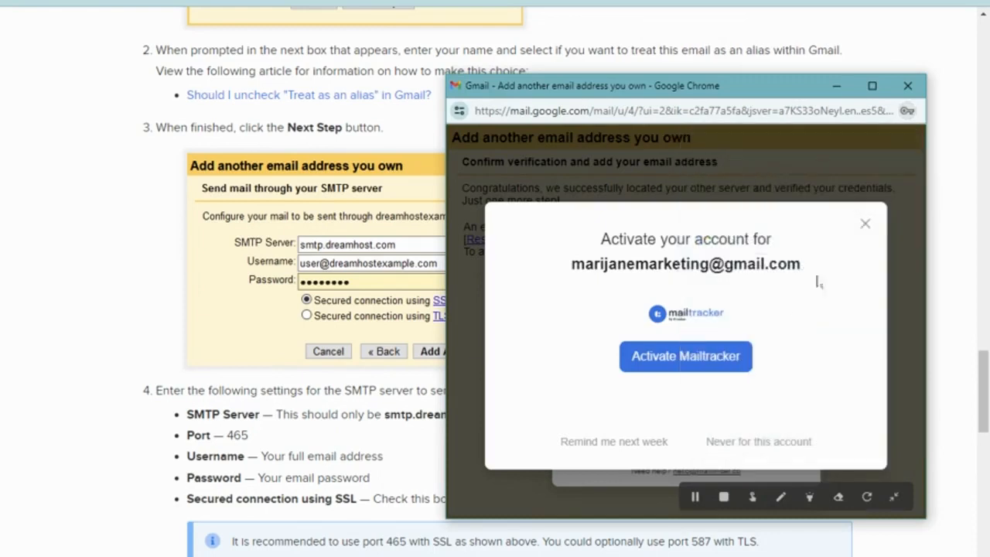
{"action": "left_click", "coordinate": [863, 222]}
{"action": "left_click", "coordinate": [798, 224]}
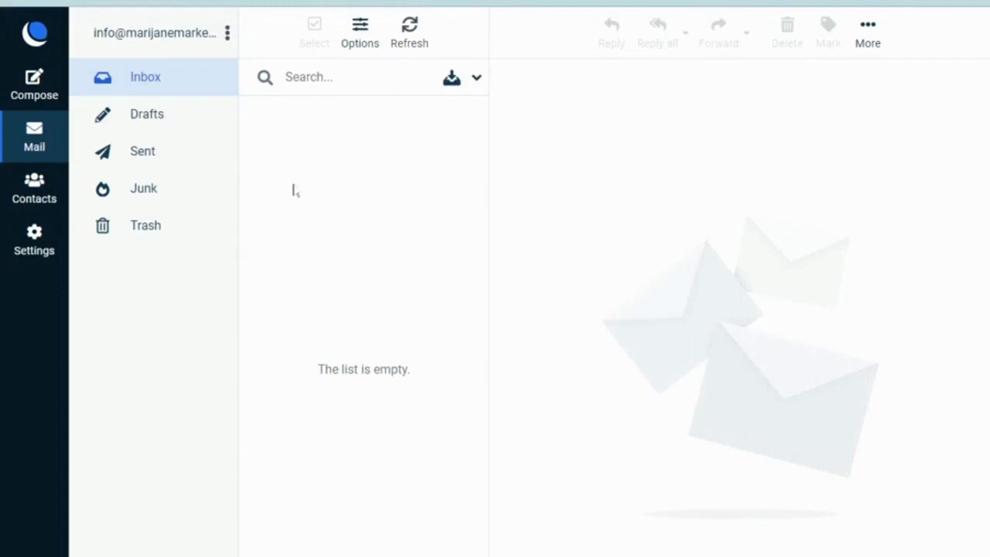
Open the Gmail Confirmation email in DreamHost Webmail and follow its verification link.
{"action": "left_click", "coordinate": [316, 139]}
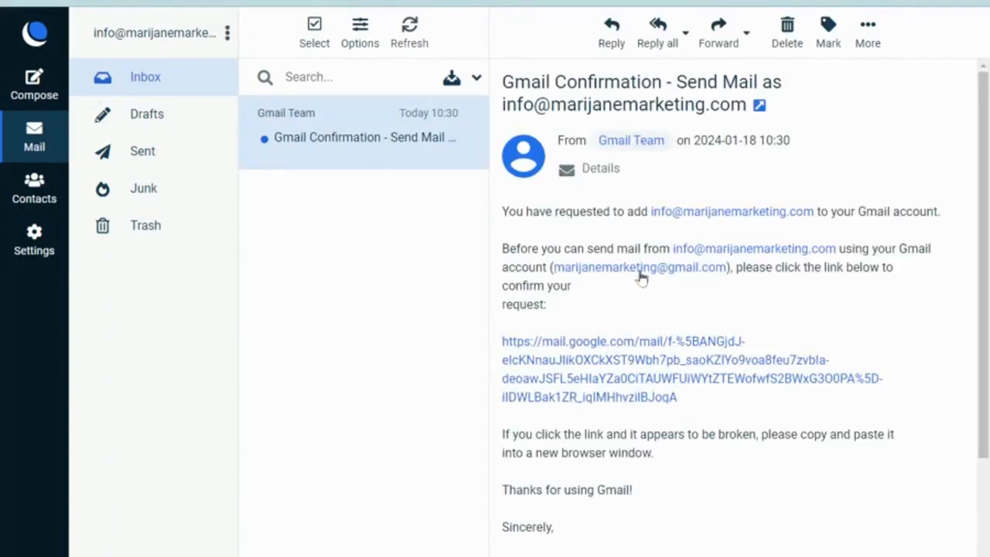
{"action": "left_click", "coordinate": [637, 346]}
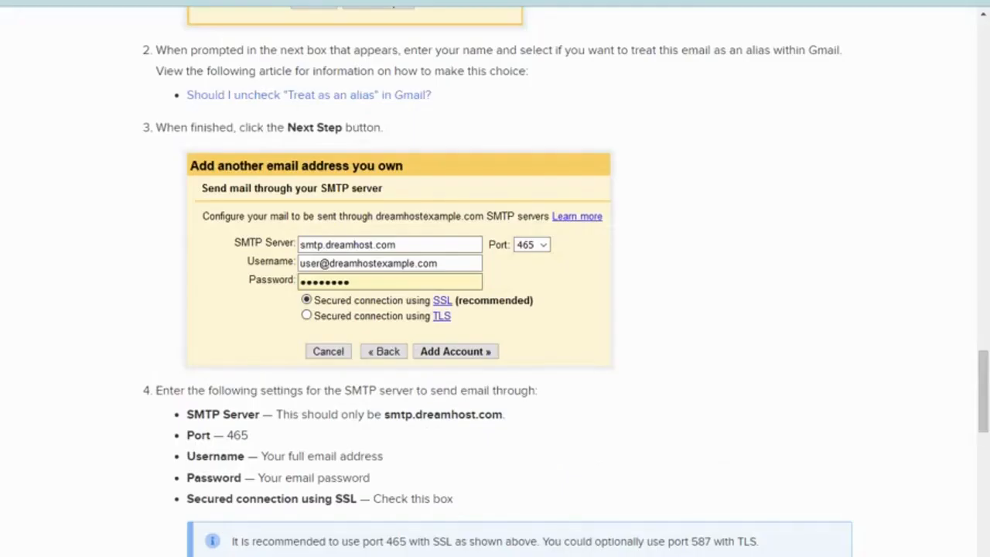
Scroll through the DreamHost article's verification and POP3 account sections.
{"action": "scroll", "coordinate": [438, 114], "scroll_direction": "down", "scroll_amount": 2}
{"action": "scroll", "coordinate": [437, 119], "scroll_direction": "down", "scroll_amount": 4}
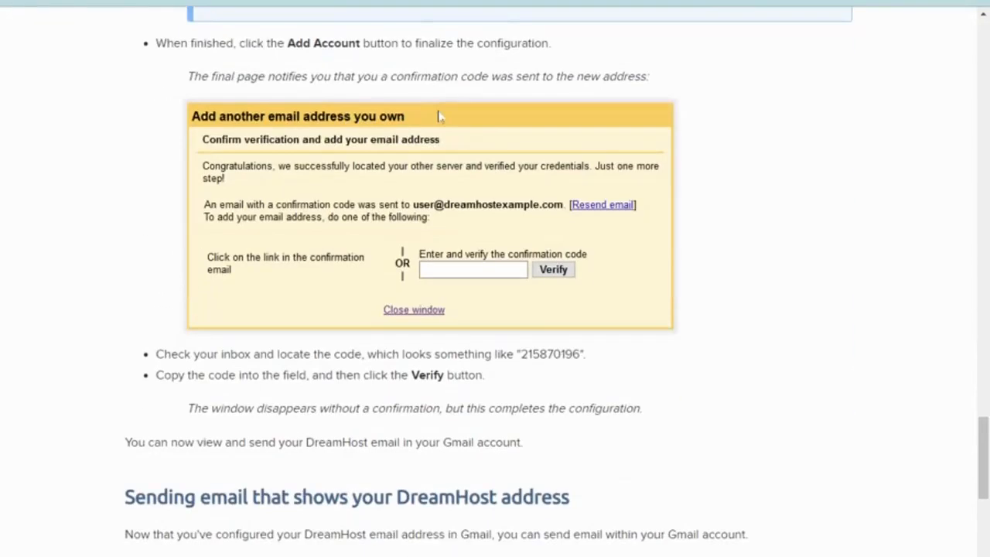
{"action": "scroll", "coordinate": [438, 116], "scroll_direction": "down", "scroll_amount": 4}
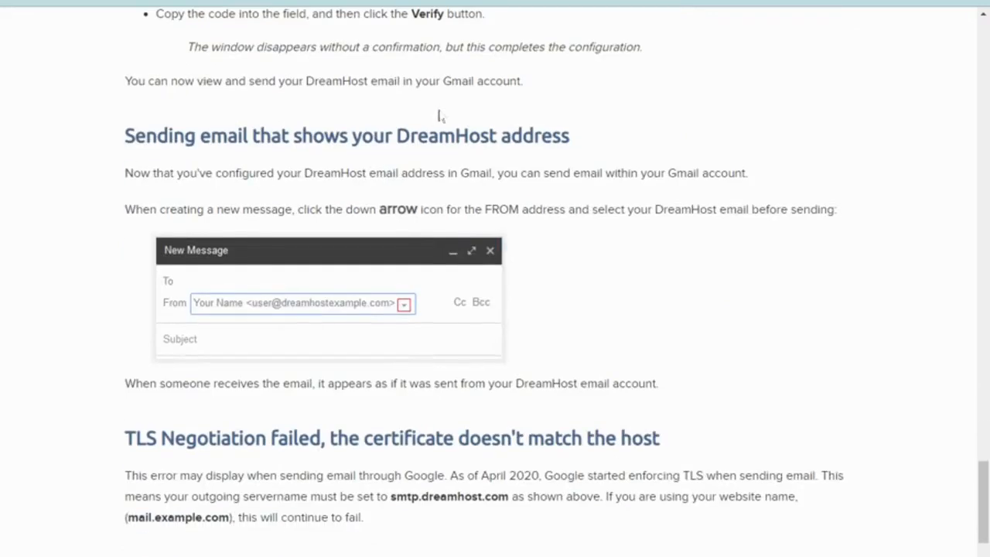
{"action": "scroll", "coordinate": [437, 115], "scroll_direction": "up", "scroll_amount": 9}
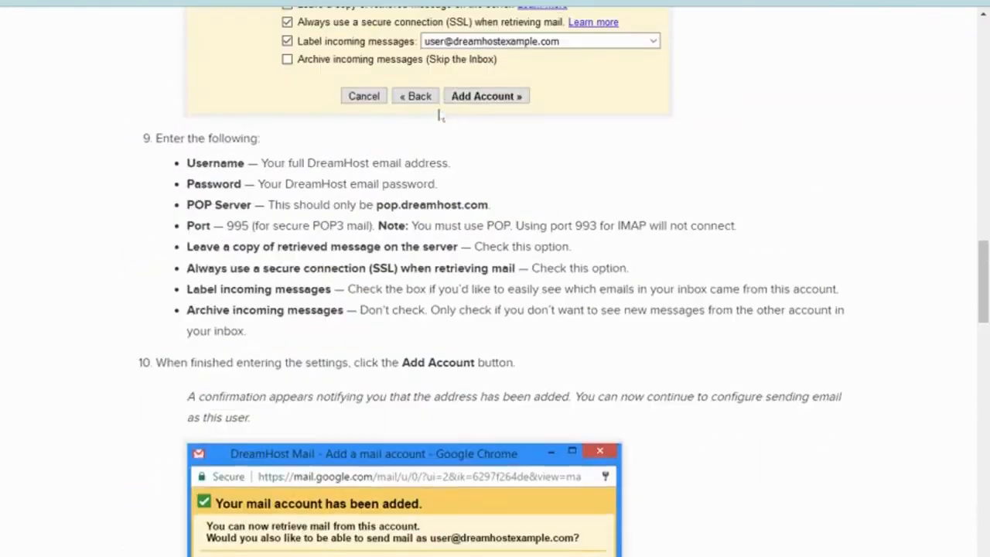
{"action": "scroll", "coordinate": [437, 115], "scroll_direction": "up", "scroll_amount": 11}
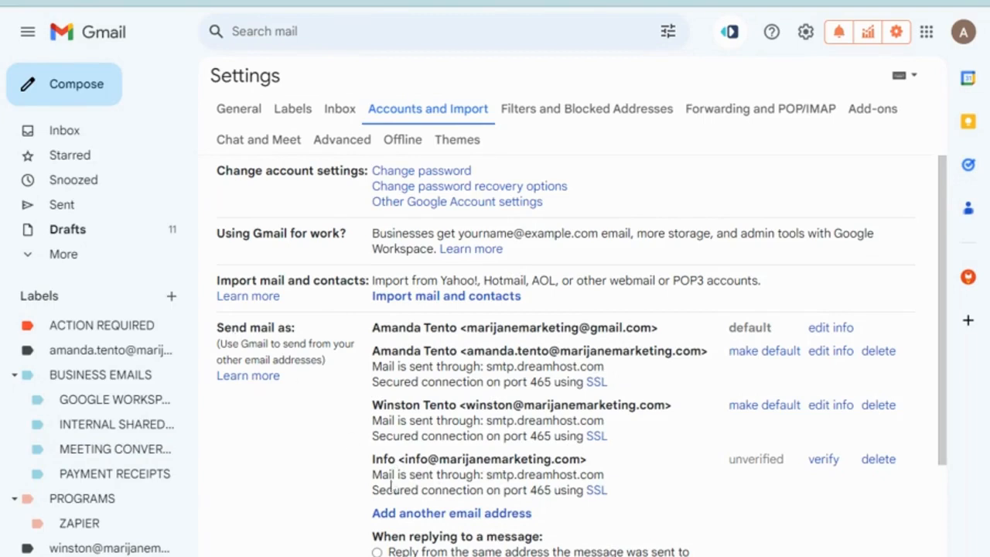
{"action": "scroll", "coordinate": [503, 421], "scroll_direction": "down", "scroll_amount": 4}
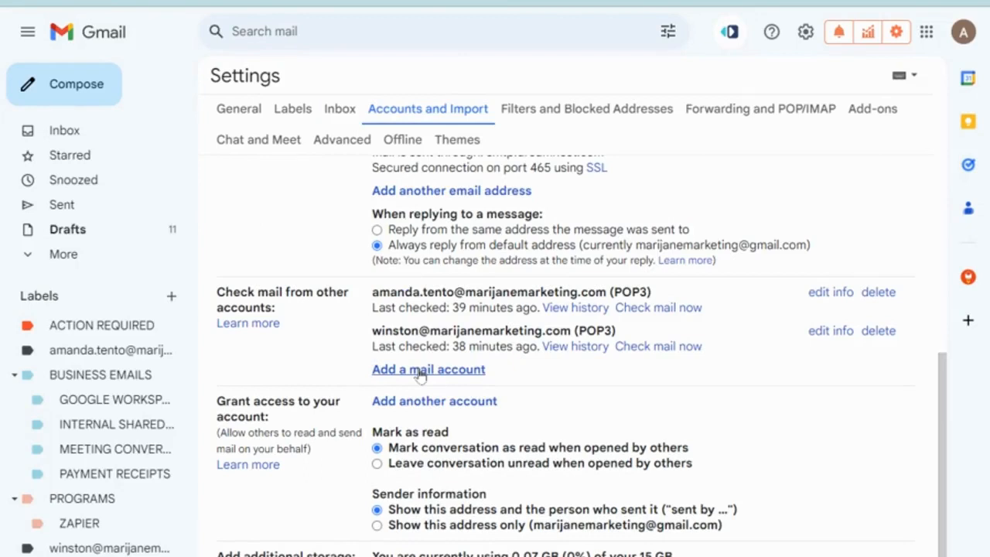
Start adding a mail account to check and autofill the saved info mailbox address.
{"action": "left_click", "coordinate": [420, 372]}
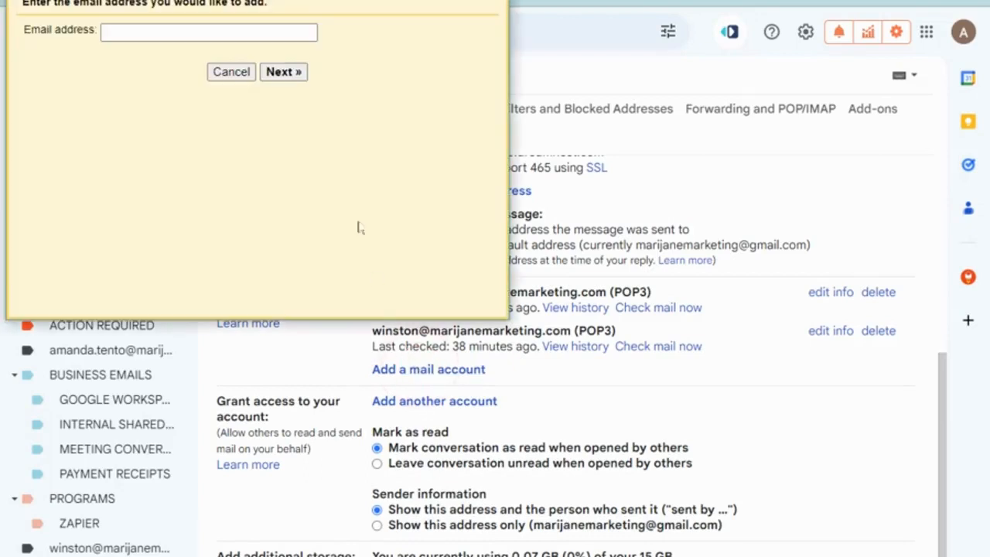
{"action": "left_click", "coordinate": [238, 29]}
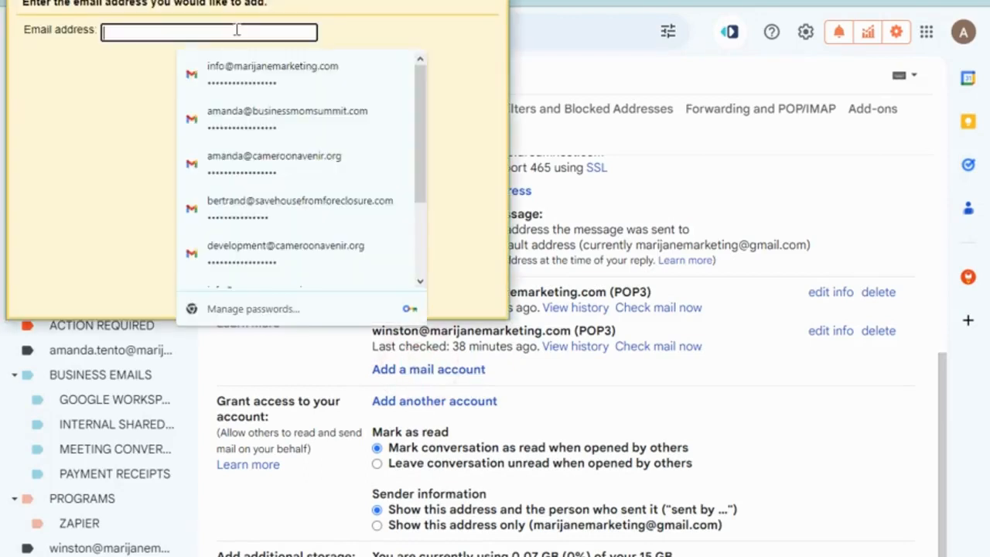
{"action": "left_click", "coordinate": [296, 82]}
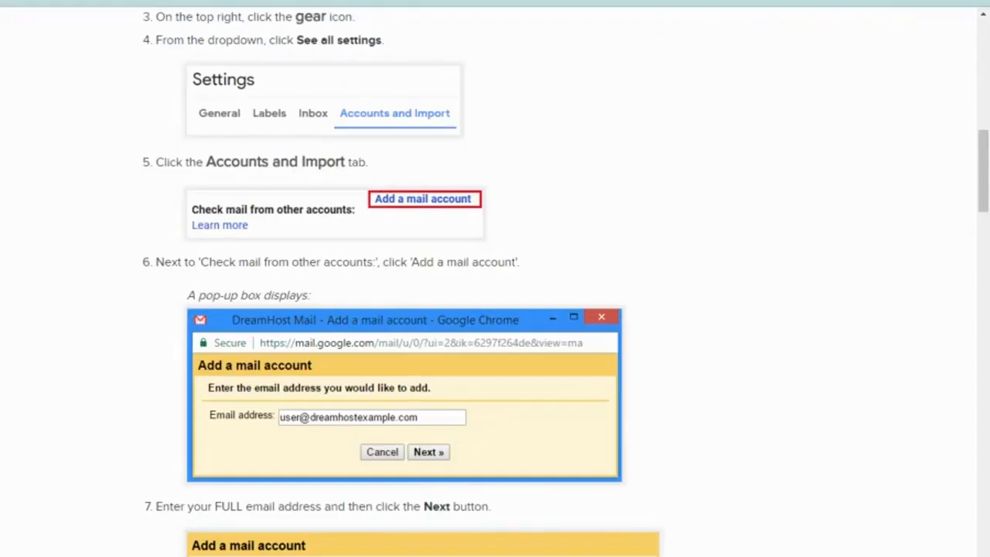
Bring up the article's step 9 POP settings (pop.dreamhost.com, port 995, SSL), then return to Gmail's Username field.
{"action": "scroll", "coordinate": [482, 184], "scroll_direction": "down", "scroll_amount": 5}
{"action": "scroll", "coordinate": [483, 183], "scroll_direction": "down", "scroll_amount": 5}
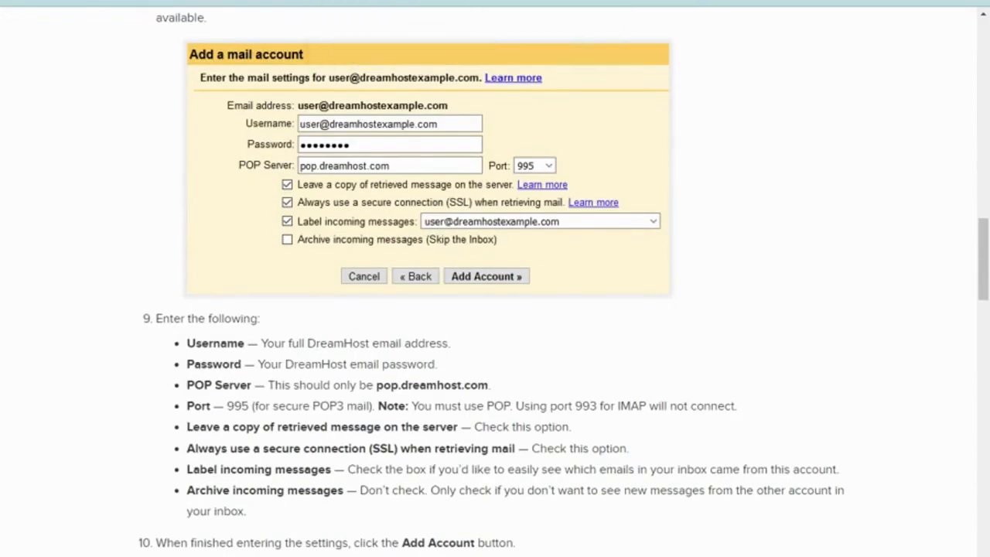
{"action": "key", "text": "alt+Tab"}
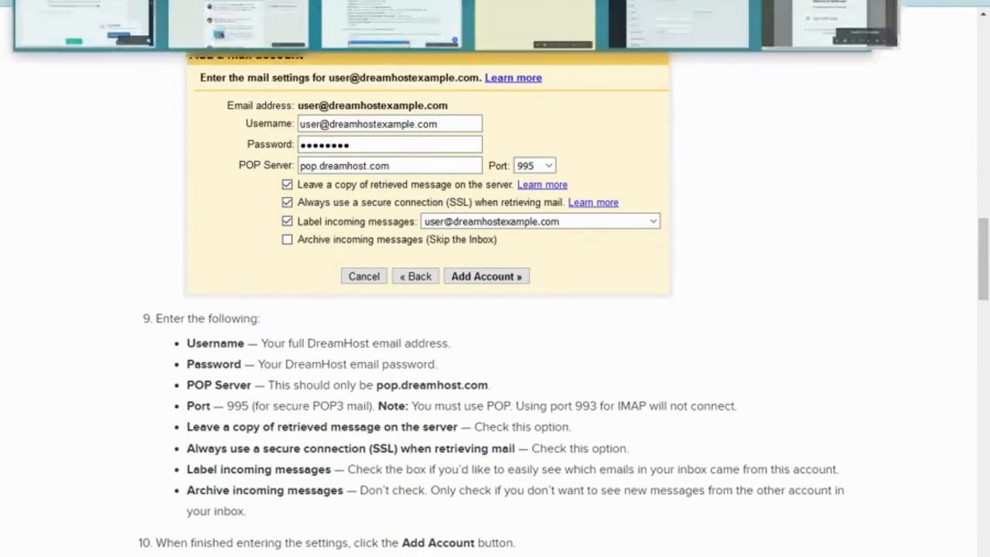
{"action": "left_click", "coordinate": [444, 334]}
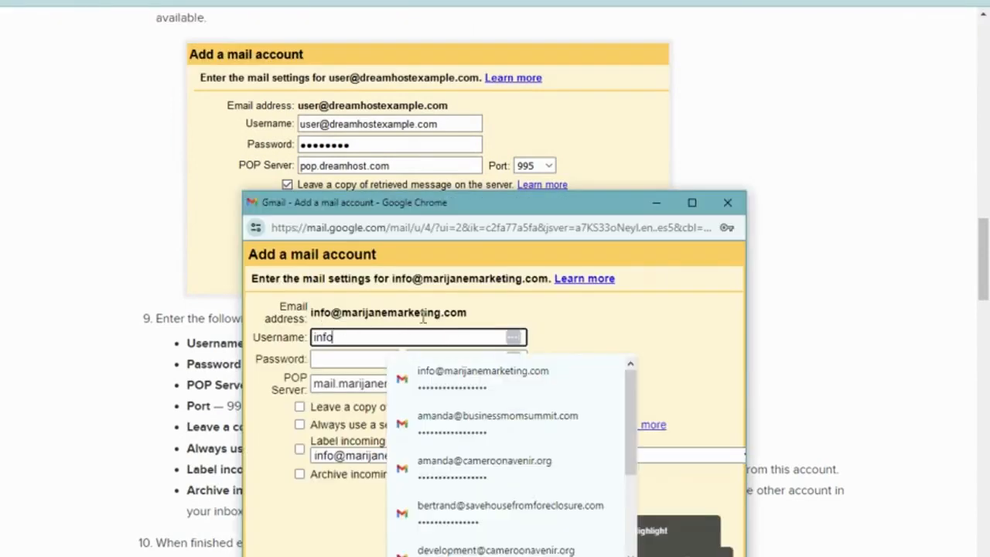
Autofill the info login and set the POP server to pop.dreamhost.com on port 995.
{"action": "left_click", "coordinate": [453, 375]}
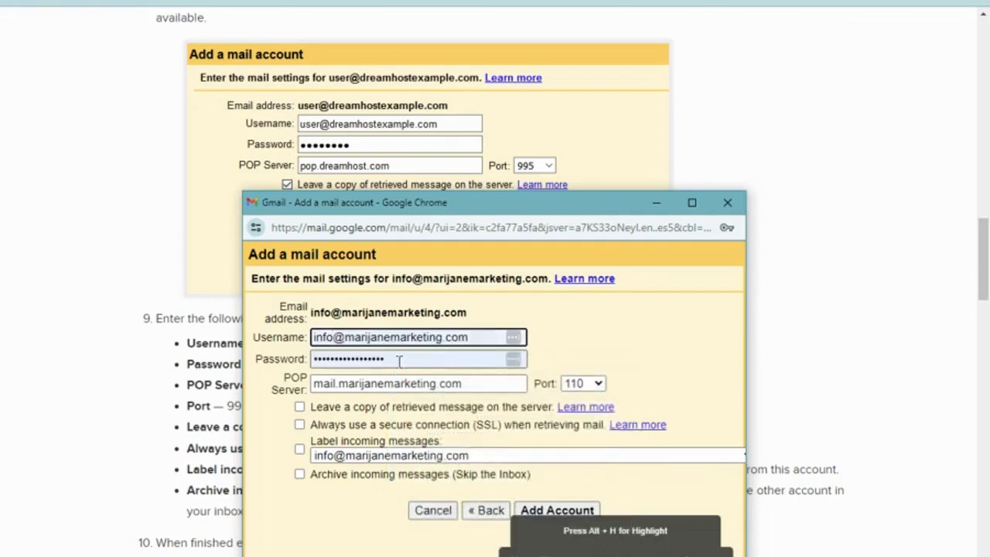
{"action": "left_click", "coordinate": [399, 361]}
{"action": "left_click", "coordinate": [600, 353]}
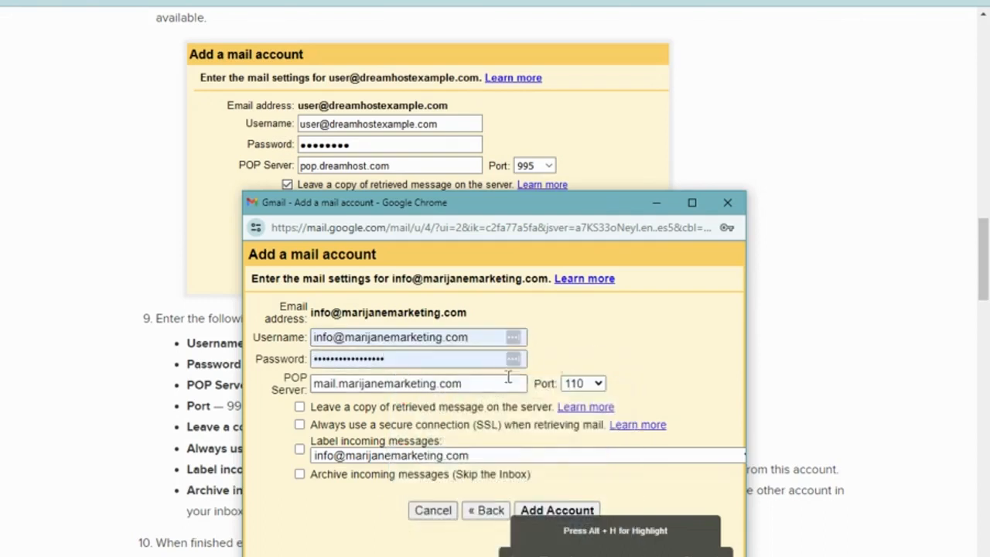
{"action": "triple_click", "coordinate": [362, 386]}
{"action": "type", "text": "pop.dreamh"}
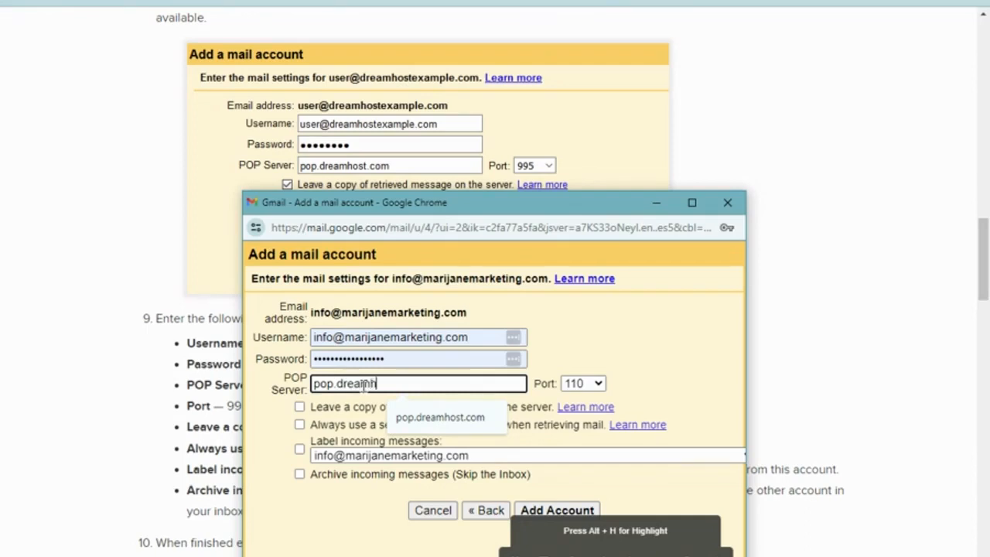
{"action": "type", "text": "ost.com"}
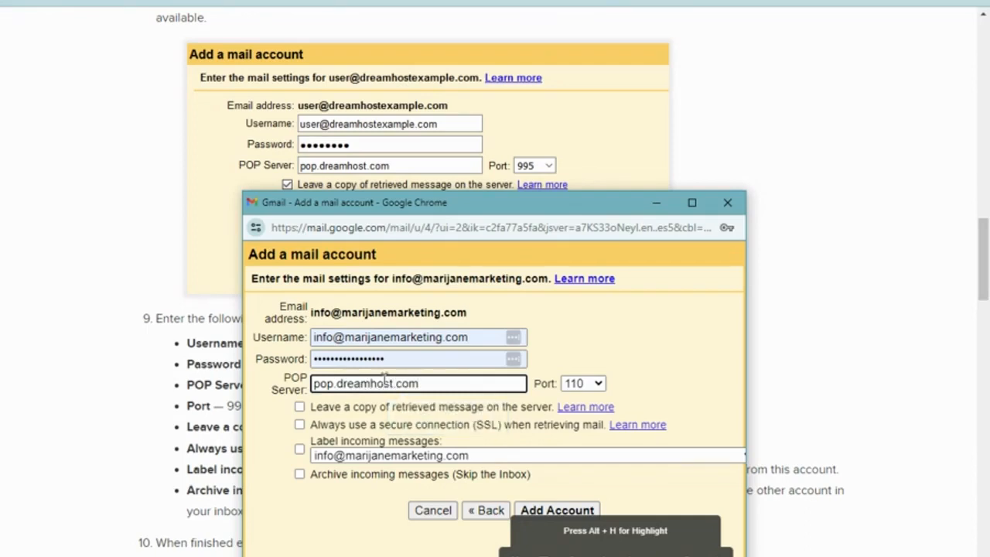
{"action": "left_click", "coordinate": [586, 384]}
{"action": "left_click", "coordinate": [576, 443]}
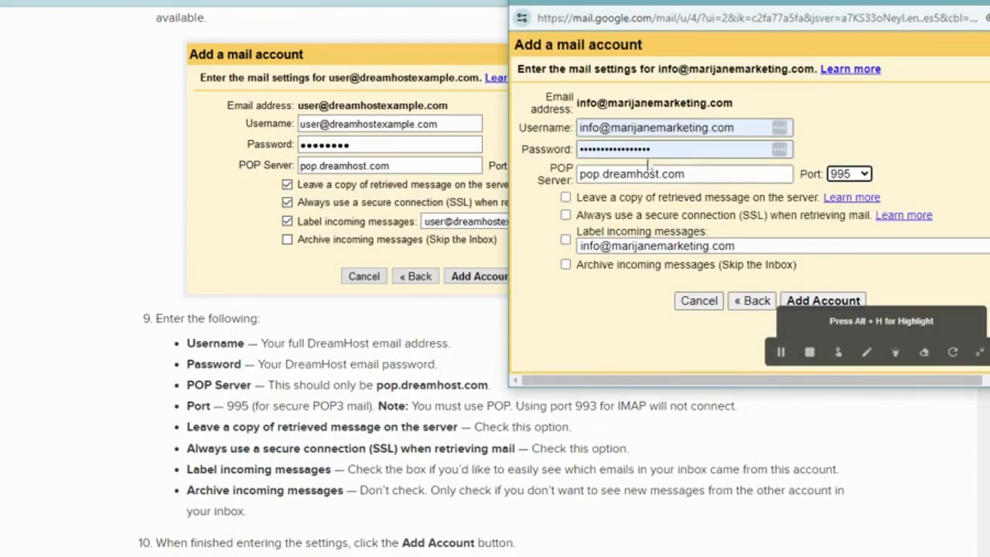
Keep retrieved mail on the server, label incoming messages, and add the account.
{"action": "left_click", "coordinate": [566, 197]}
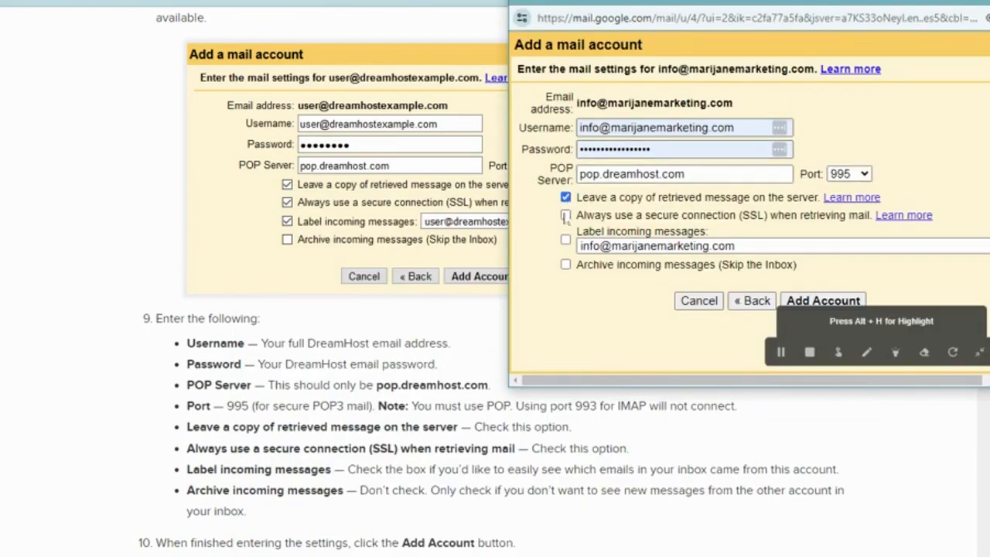
{"action": "left_click", "coordinate": [565, 240]}
{"action": "left_click", "coordinate": [805, 300]}
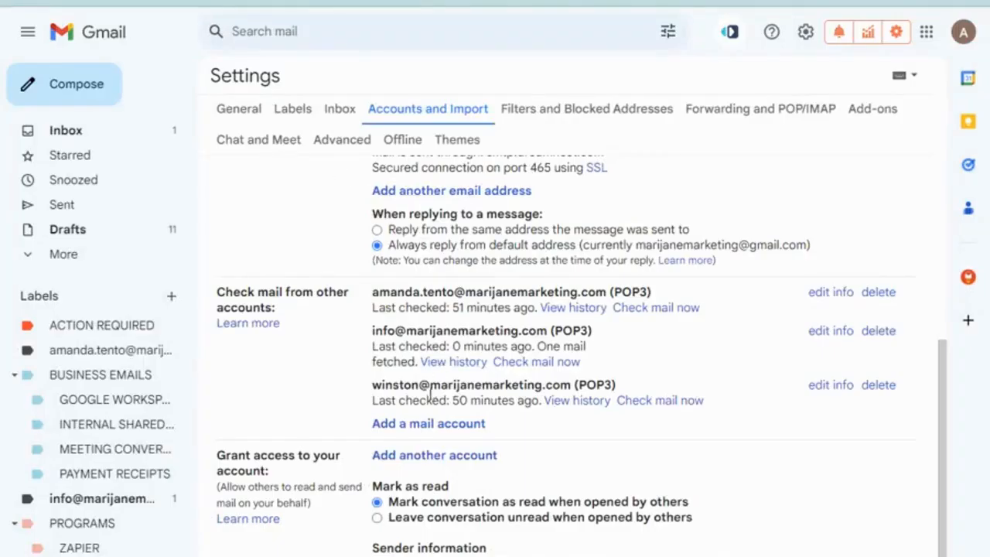
Run 'Check mail now' for the first and last POP3 accounts.
{"action": "scroll", "coordinate": [396, 350], "scroll_direction": "up", "scroll_amount": 4}
{"action": "scroll", "coordinate": [396, 350], "scroll_direction": "down", "scroll_amount": 5}
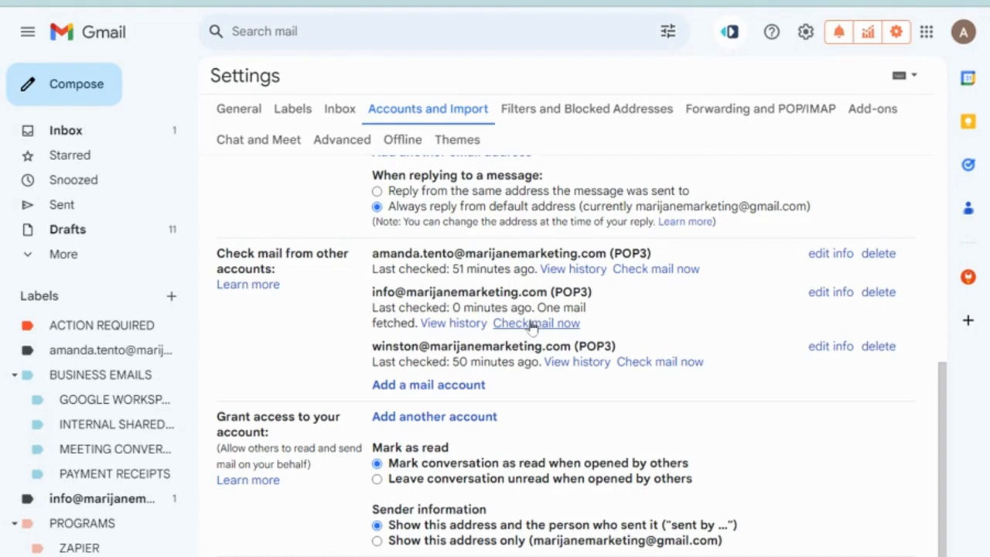
{"action": "left_click", "coordinate": [640, 269]}
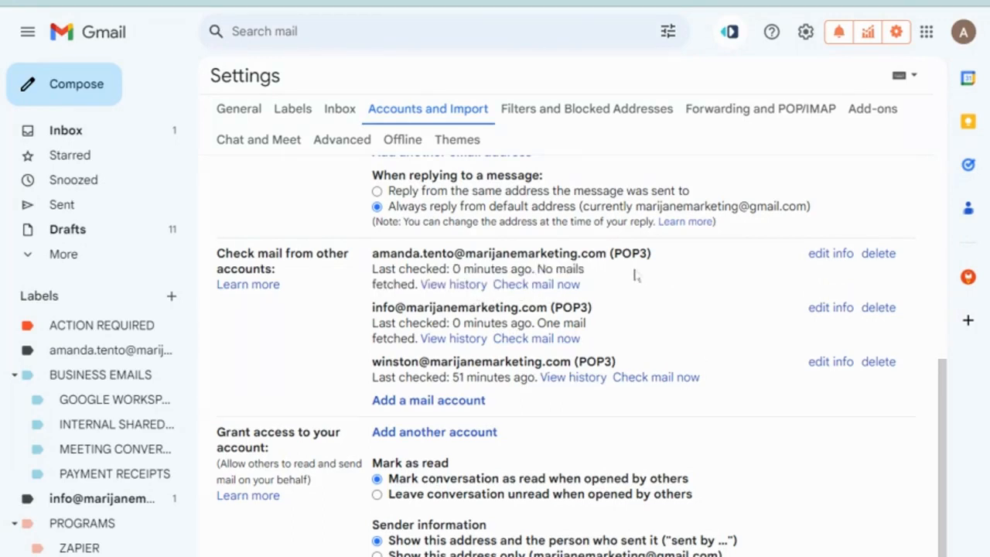
{"action": "left_click", "coordinate": [652, 377]}
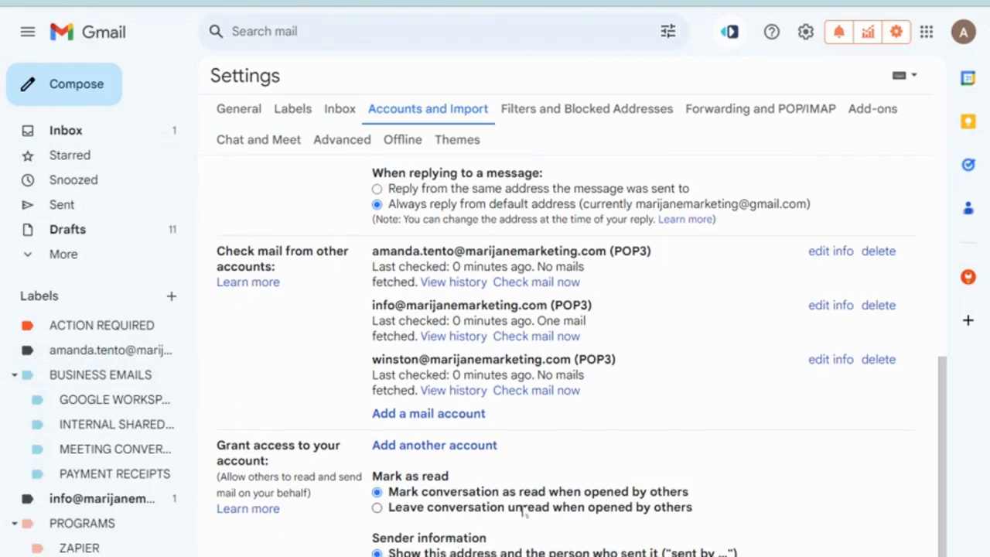
{"action": "scroll", "coordinate": [524, 512], "scroll_direction": "down", "scroll_amount": 1}
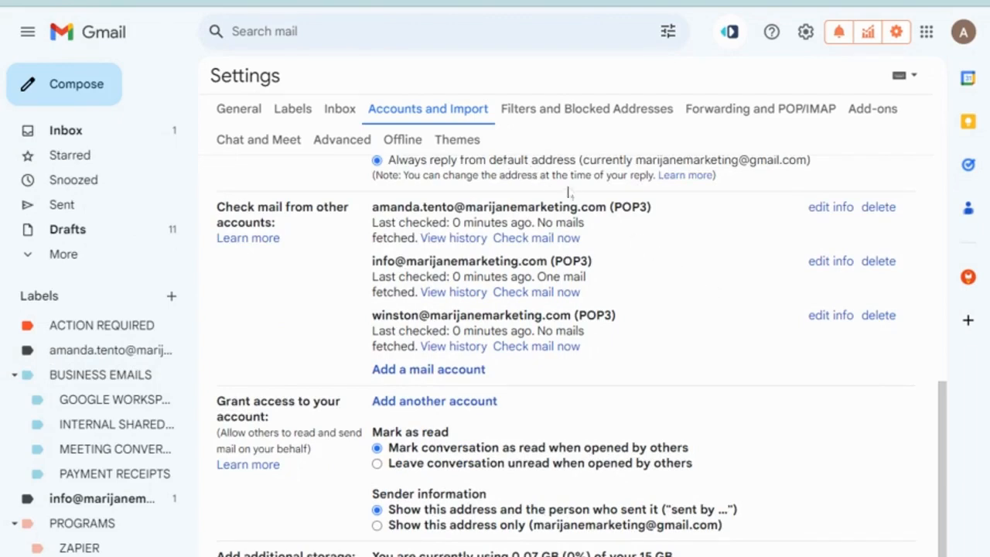
{"action": "scroll", "coordinate": [572, 197], "scroll_direction": "up", "scroll_amount": 10}
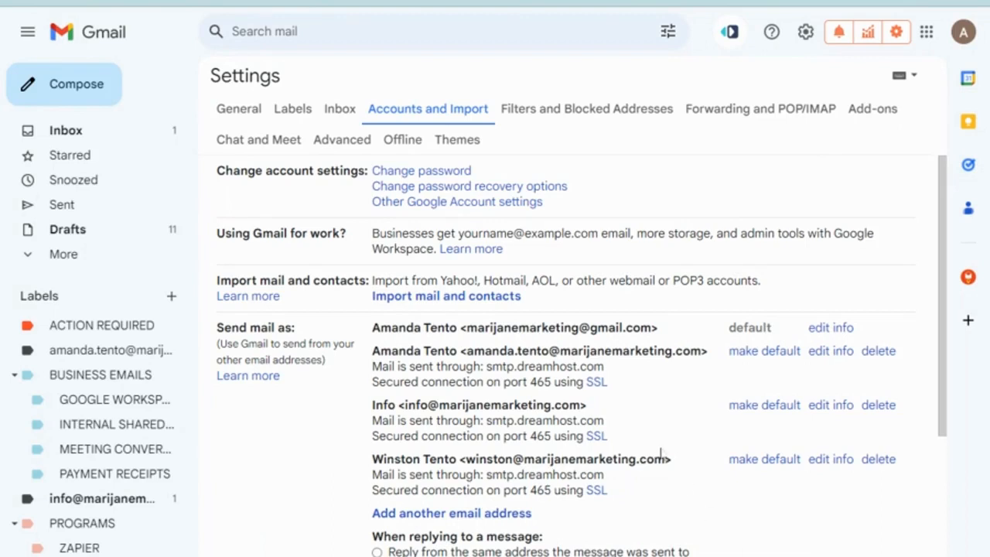
Compose a new message with the From address set to Info, then view the Sent folder.
{"action": "left_click", "coordinate": [110, 101]}
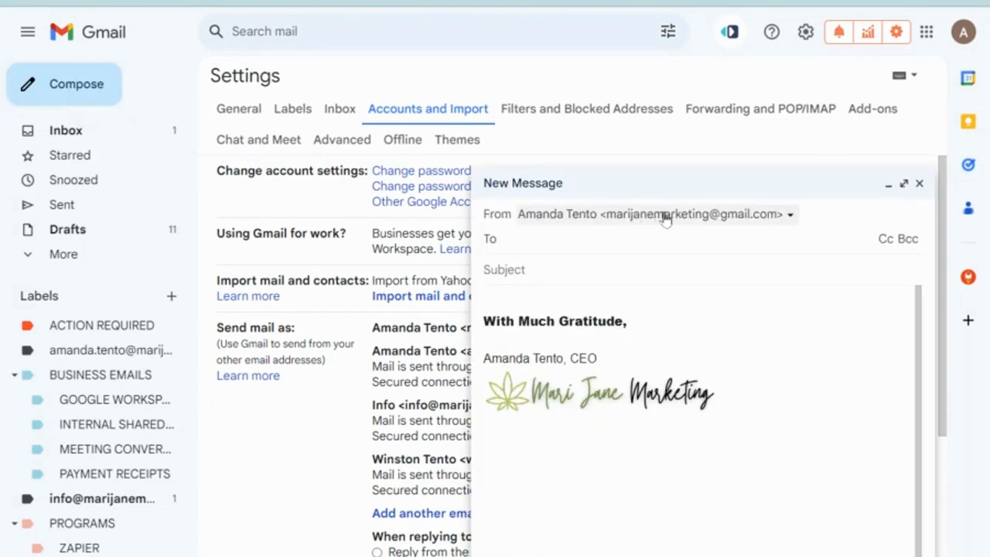
{"action": "left_click", "coordinate": [662, 215]}
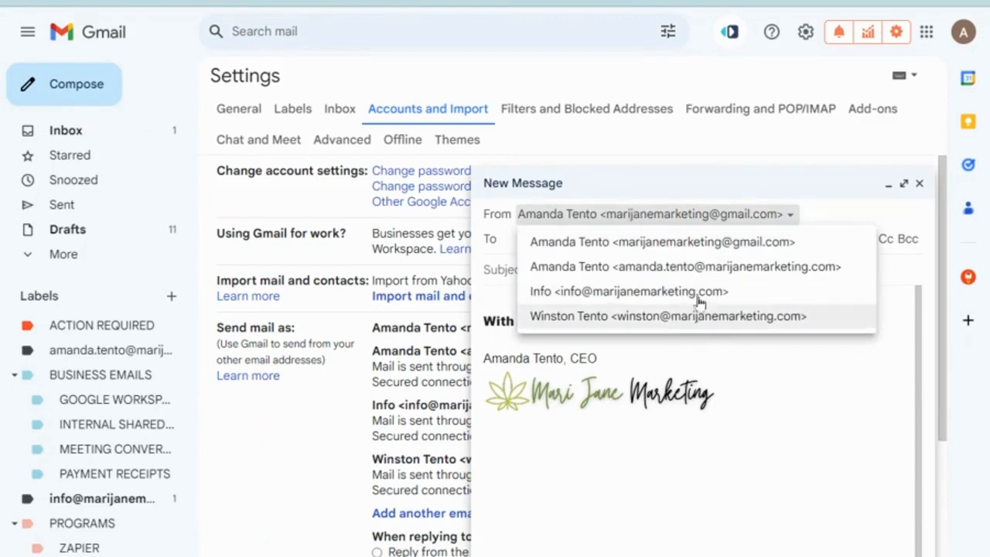
{"action": "left_click", "coordinate": [696, 267]}
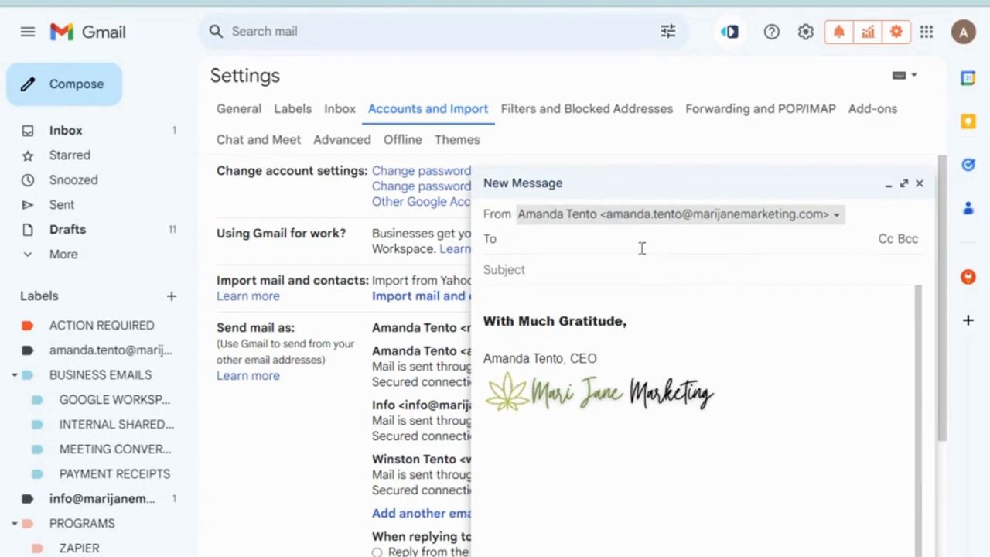
{"action": "left_click", "coordinate": [642, 246]}
{"action": "left_click", "coordinate": [675, 215]}
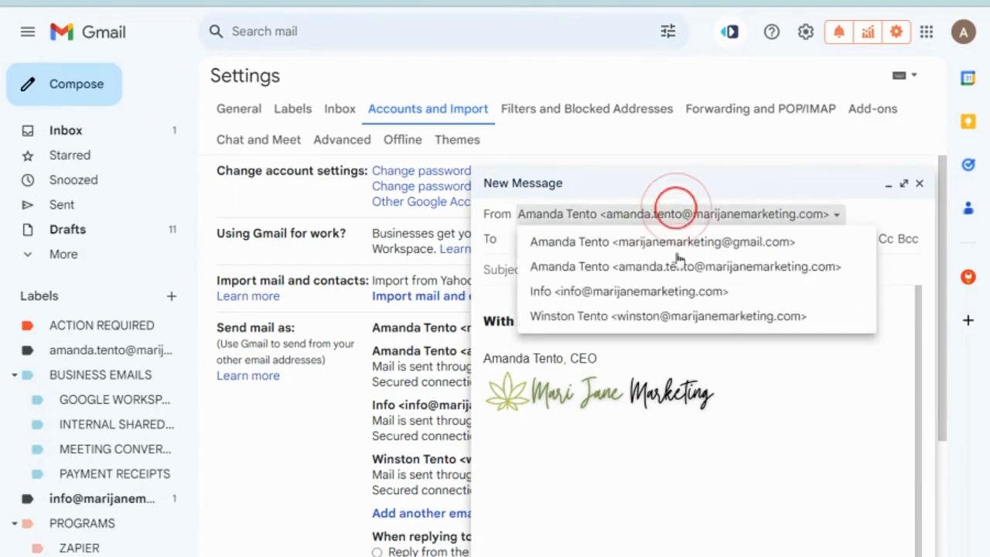
{"action": "left_click", "coordinate": [663, 289]}
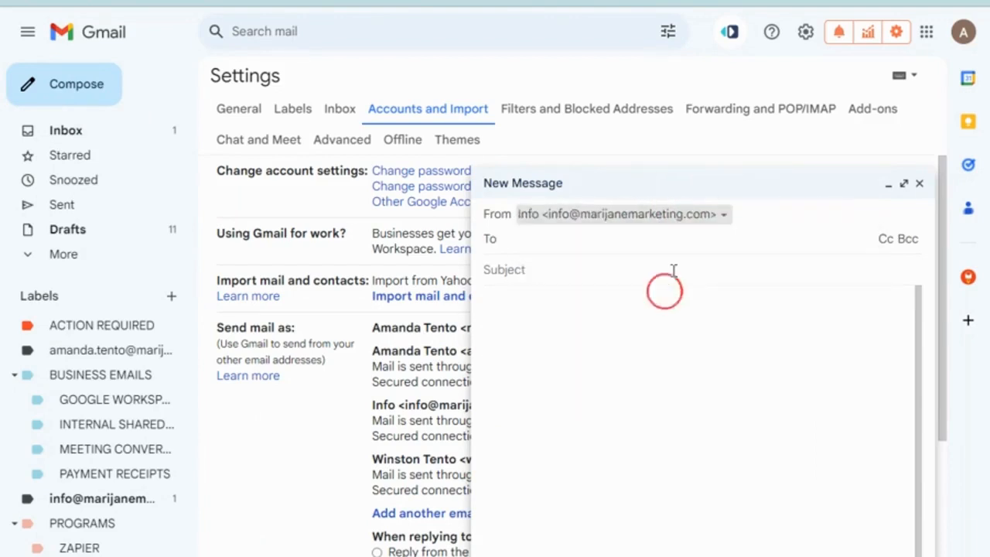
{"action": "left_click", "coordinate": [625, 249]}
{"action": "left_click", "coordinate": [602, 274]}
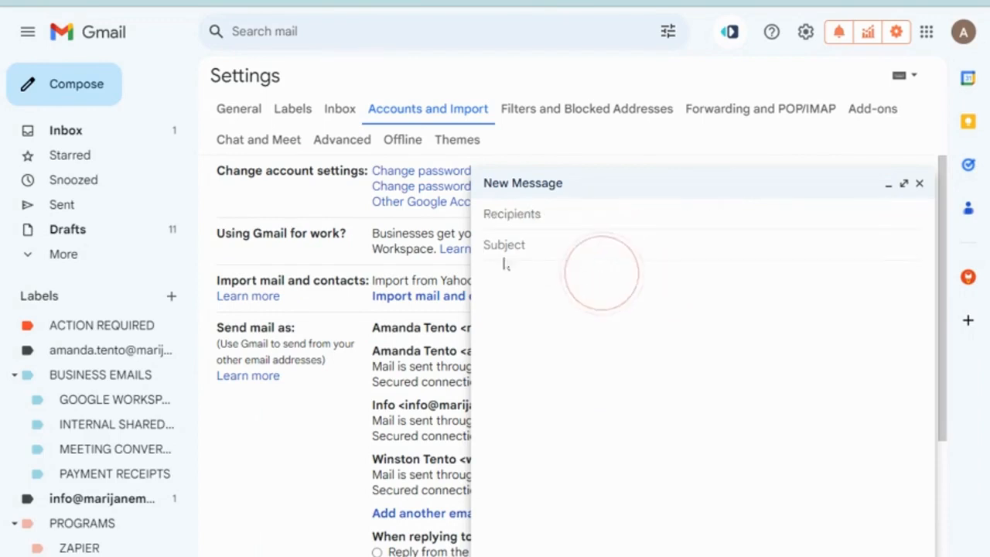
{"action": "left_click", "coordinate": [98, 202]}
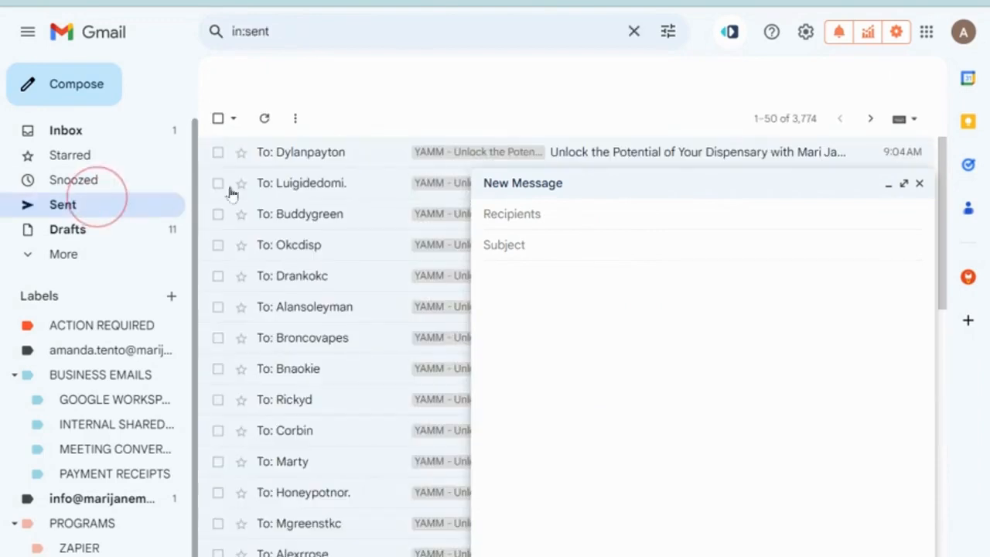
Close the empty new message and open the latest sent email, 'Unlock the Potential of Your Dispensary'.
{"action": "left_click", "coordinate": [919, 183]}
{"action": "scroll", "coordinate": [593, 316], "scroll_direction": "down", "scroll_amount": 5}
{"action": "scroll", "coordinate": [597, 271], "scroll_direction": "up", "scroll_amount": 5}
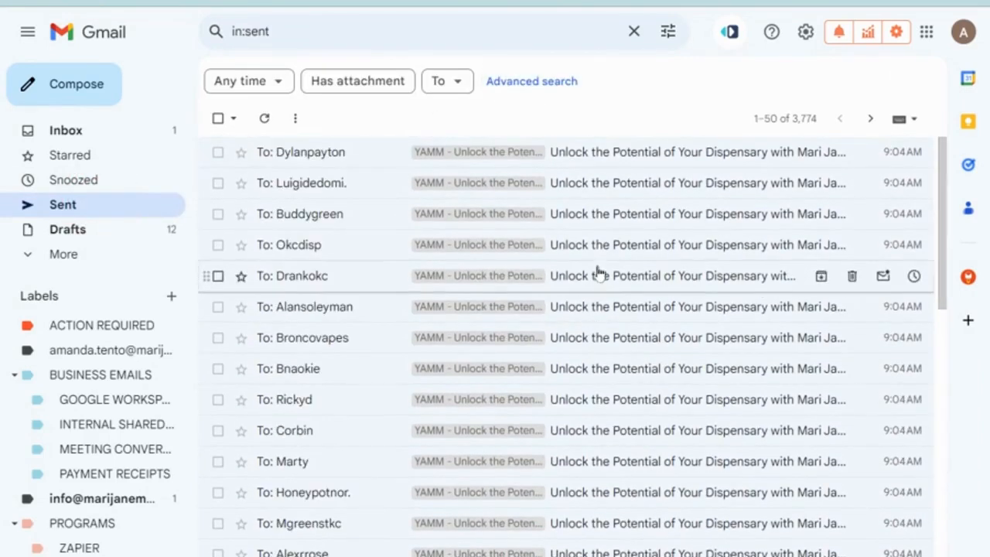
{"action": "left_click", "coordinate": [612, 158]}
Inspect the email's sender and recipient details, then clear the stray text selection.
{"action": "left_click", "coordinate": [332, 197]}
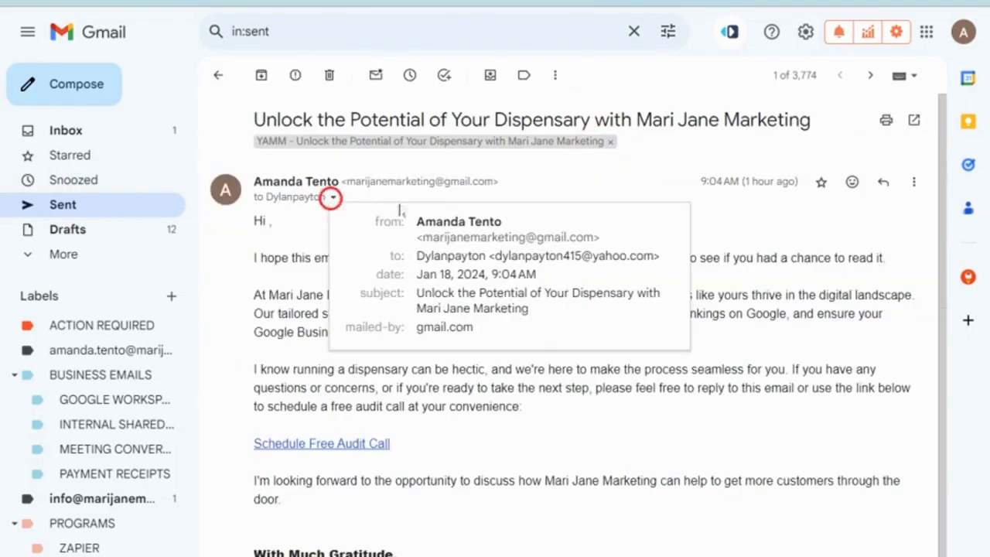
{"action": "left_click", "coordinate": [524, 172]}
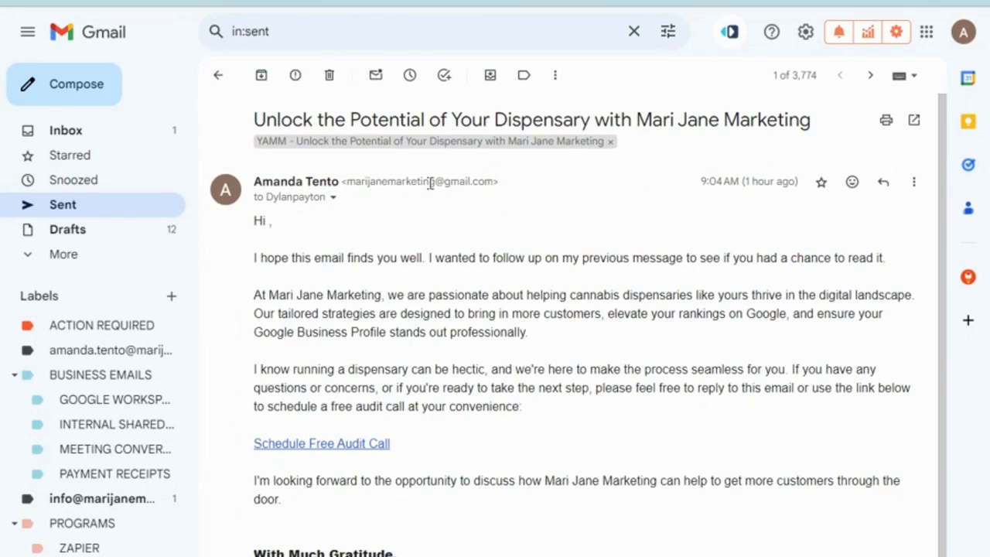
{"action": "scroll", "coordinate": [441, 237], "scroll_direction": "down", "scroll_amount": 2}
{"action": "scroll", "coordinate": [438, 236], "scroll_direction": "up", "scroll_amount": 2}
{"action": "scroll", "coordinate": [411, 233], "scroll_direction": "down", "scroll_amount": 2}
{"action": "left_click_drag", "start_coordinate": [246, 348], "coordinate": [456, 526]}
{"action": "scroll", "coordinate": [435, 333], "scroll_direction": "up", "scroll_amount": 2}
{"action": "left_click", "coordinate": [326, 316]}
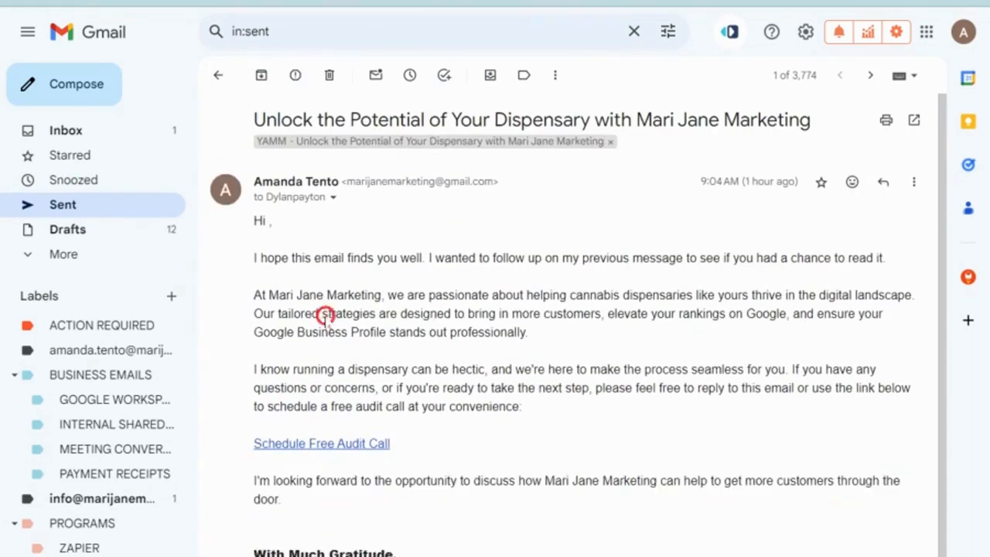